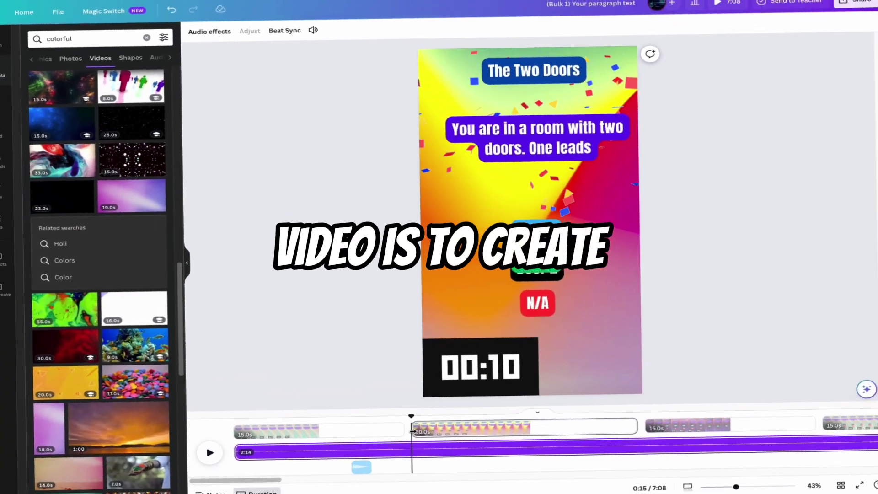
Step: Open the transition options between the first clips of the riddle Short
left_click(414, 425)
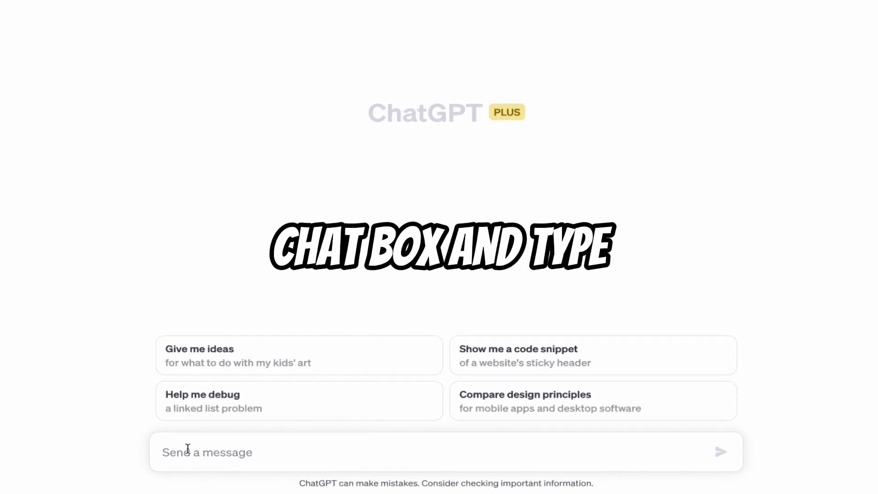
Step: Send ChatGPT a prompt for 50 riddles in a table with Title of Riddle, Body, Options 1–3, Answer
left_click(188, 449)
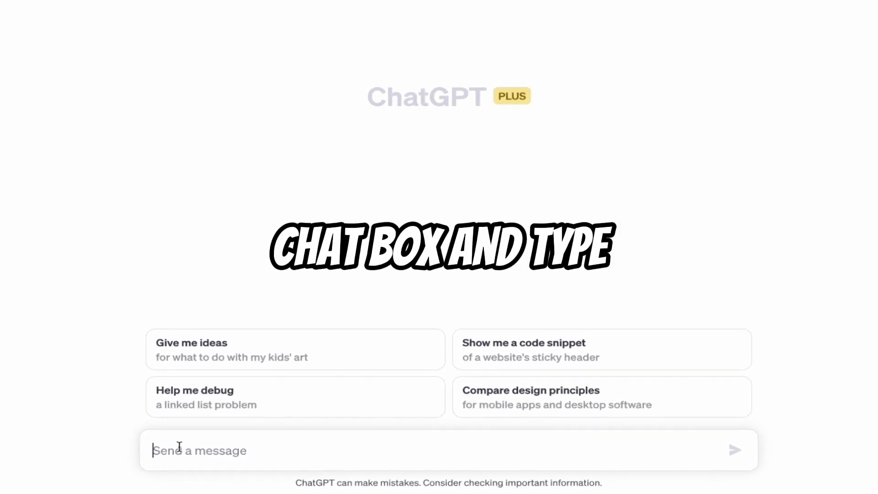
type("I  want 50 Riddle with these data in clean and neat table Title | Body | Option 1 | Option 2 | Option 3 | Answer")
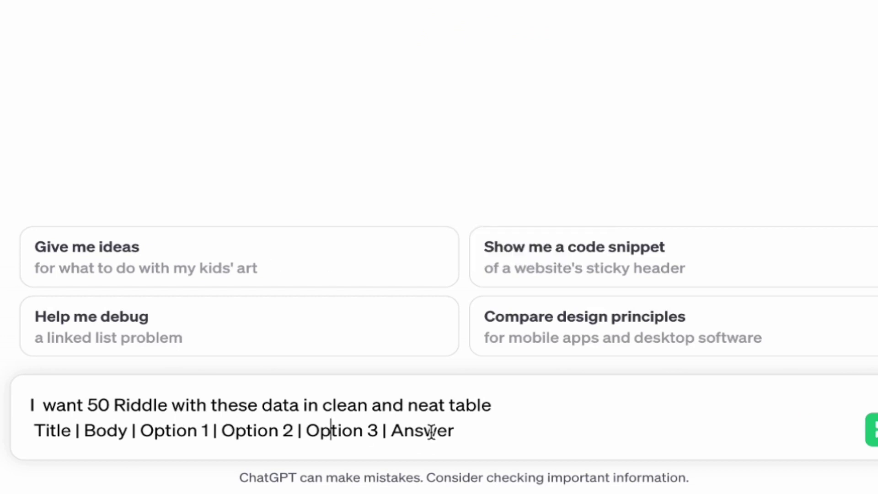
type("of Riddle")
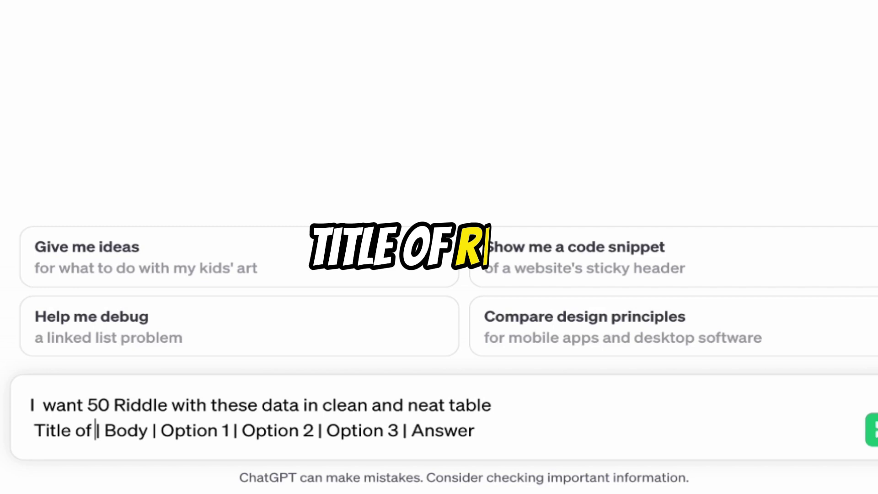
left_click(598, 432)
key("Return")
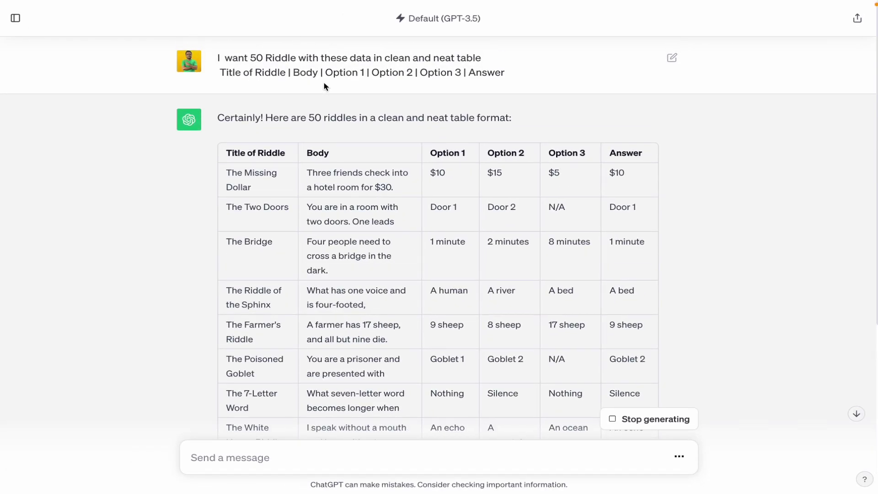
Step: Scroll through ChatGPT's generated riddle table to check its rows
scroll(320, 102, "down", 1)
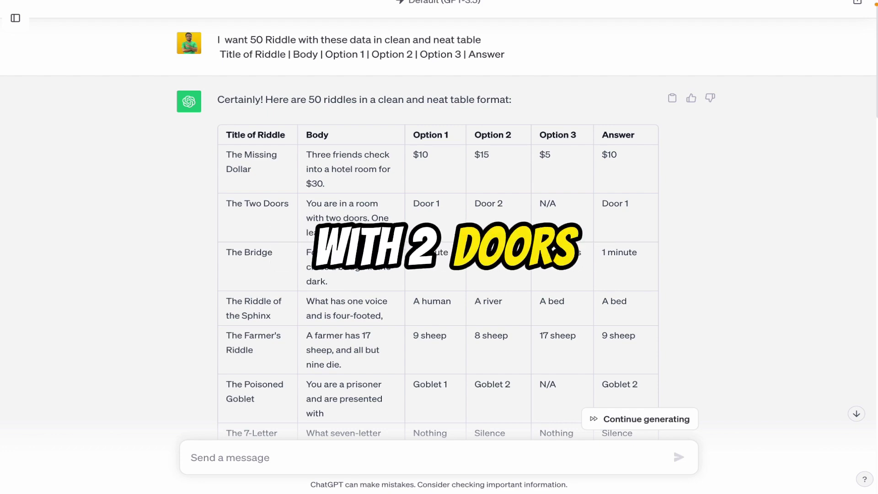
scroll(526, 260, "down", 20)
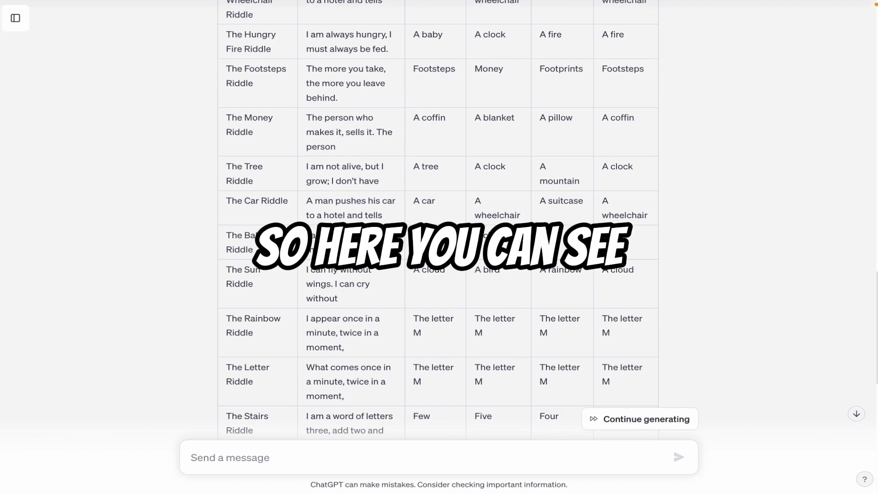
scroll(438, 220, "up", 20)
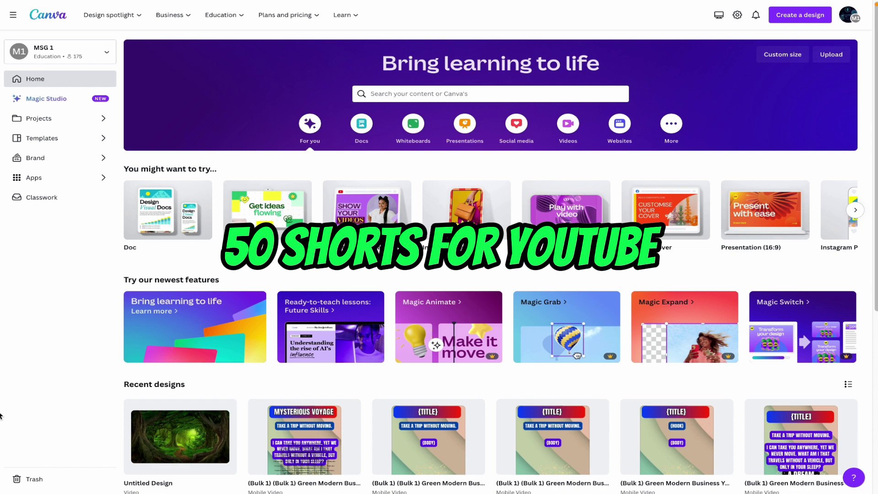
Step: Search 'youtube short' on Canva home and create a blank YouTube Shorts design
left_click(386, 93)
type("youtube ")
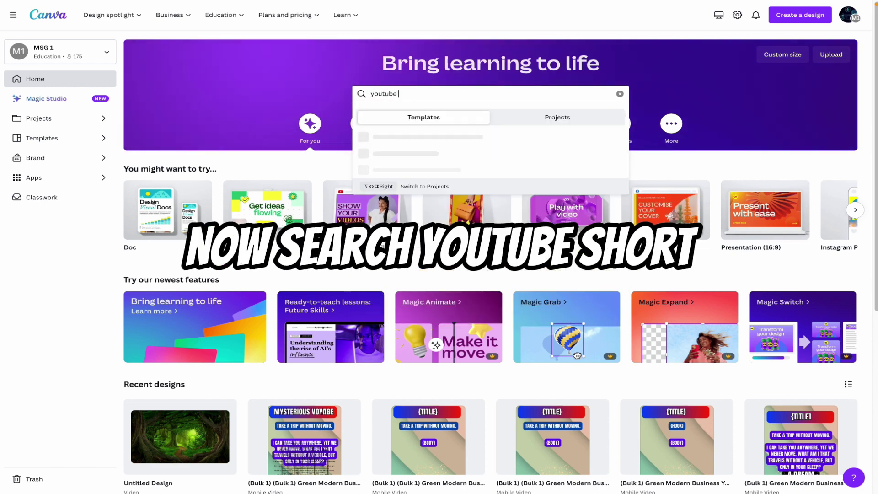
type("short")
left_click(414, 187)
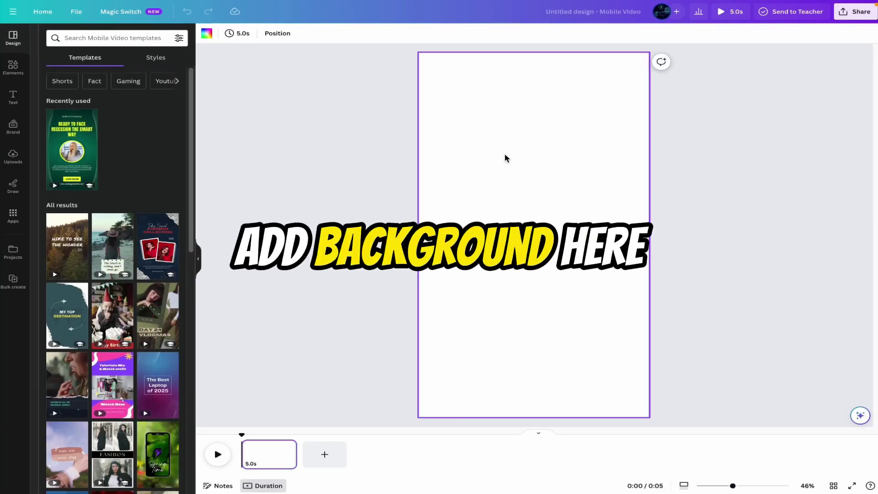
Step: Search Elements for 'colorful' videos and add the 20-second colourful clip to the page
left_click(13, 68)
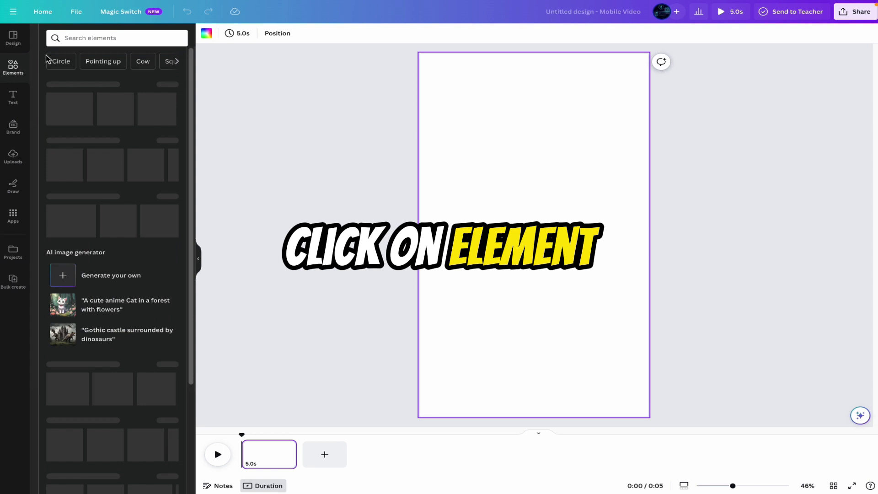
left_click(117, 40)
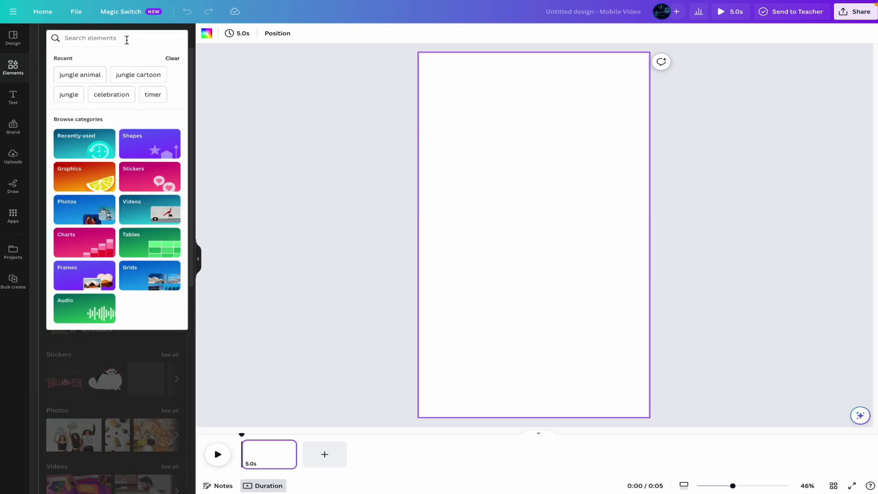
type("colorful")
key("Return")
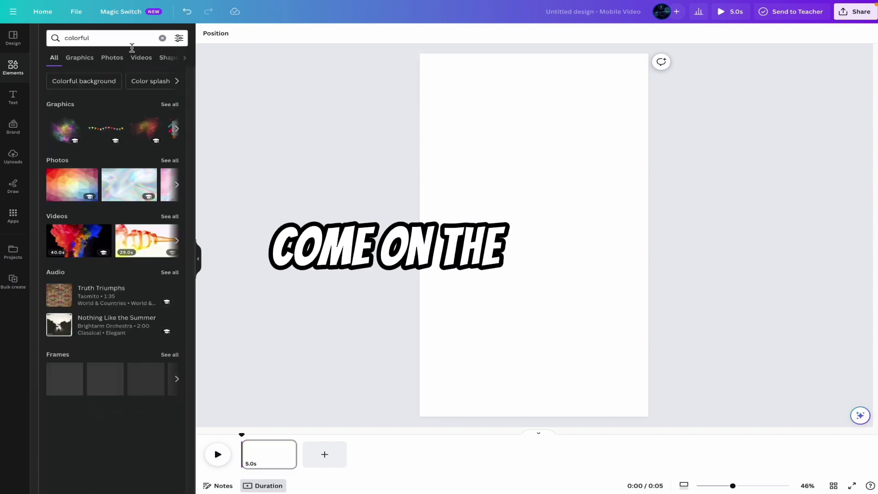
left_click(84, 58)
left_click(134, 59)
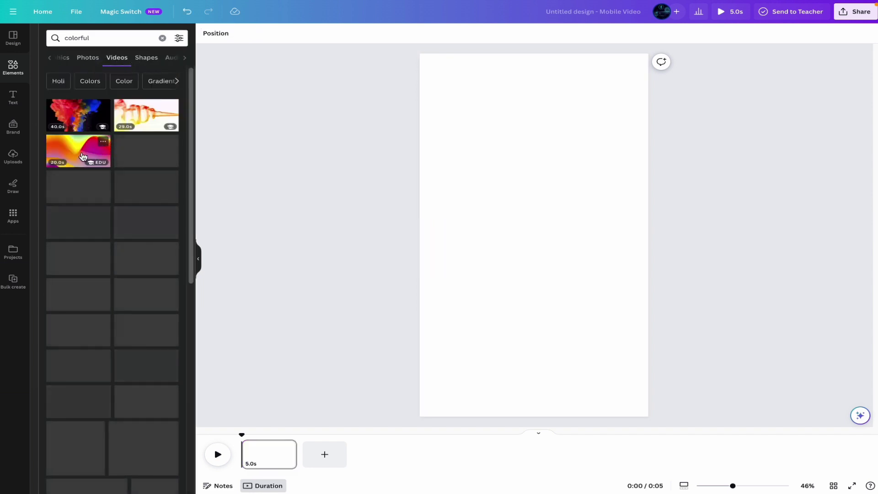
left_click(78, 151)
Step: Replace it with the pastel wave video set as the page background, then preview it
right_click(503, 215)
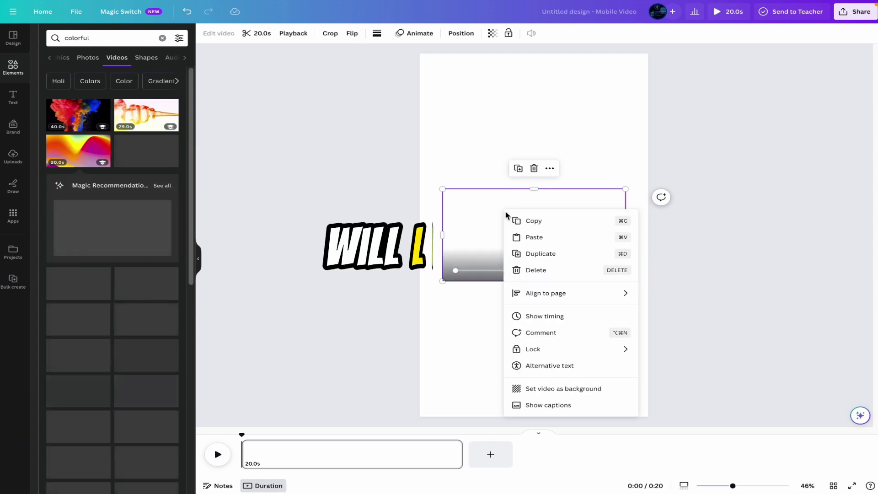
left_click(531, 269)
left_click(145, 320)
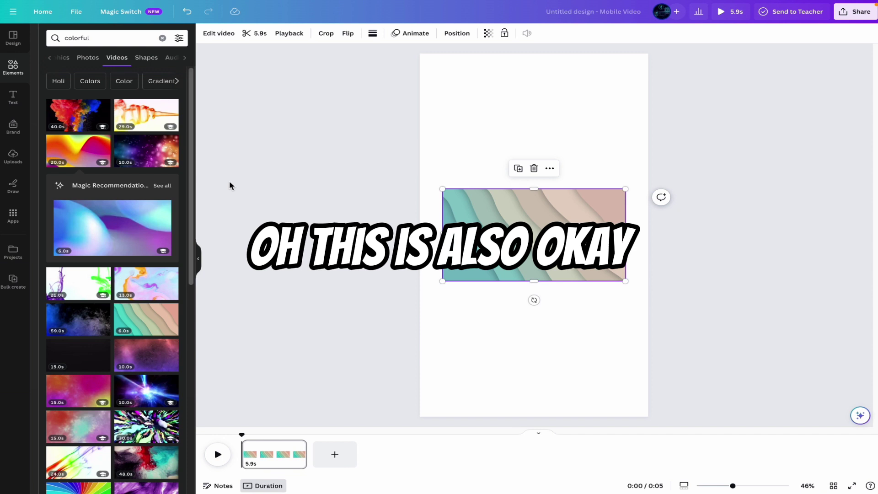
right_click(474, 212)
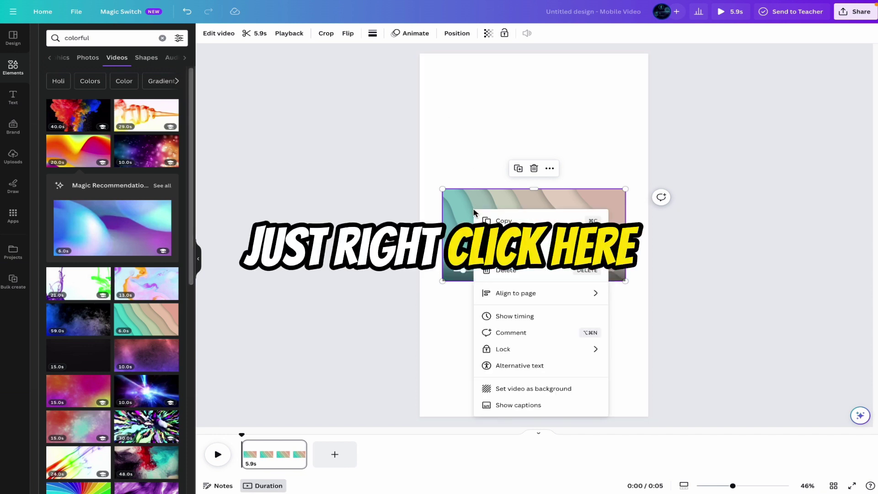
left_click(539, 389)
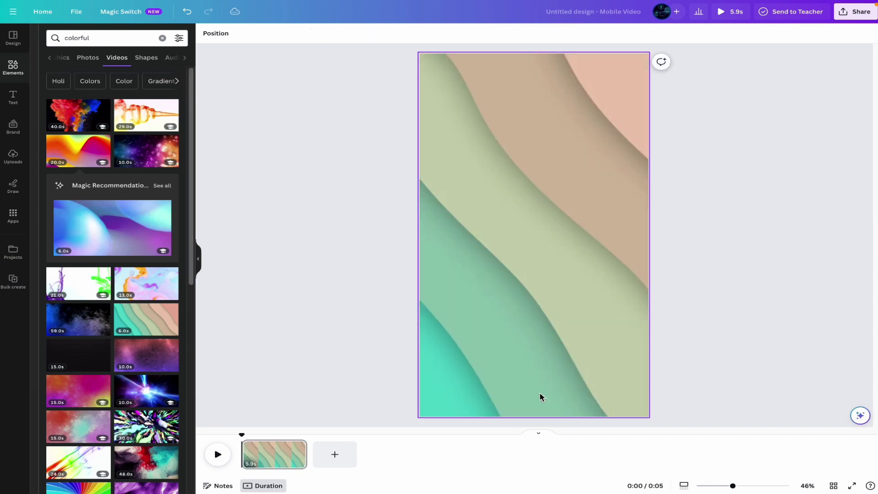
left_click(215, 456)
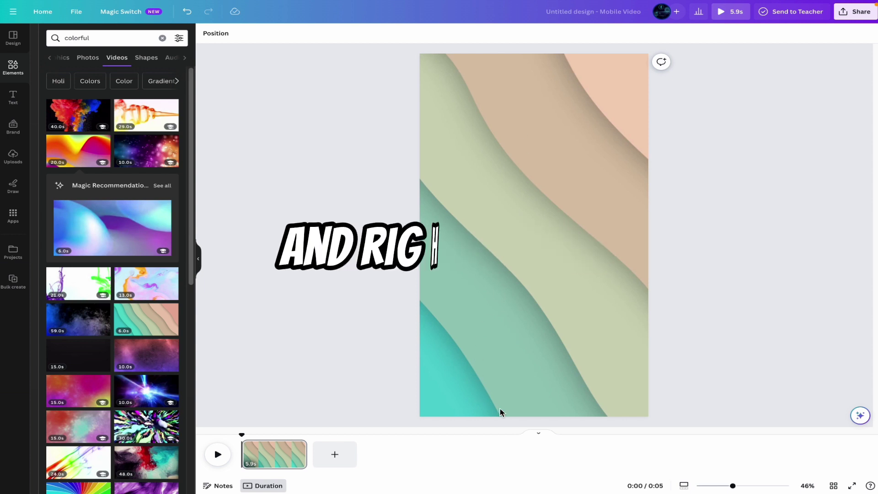
Step: Add a paragraph text box at the top centre in the Anton font
left_click(13, 97)
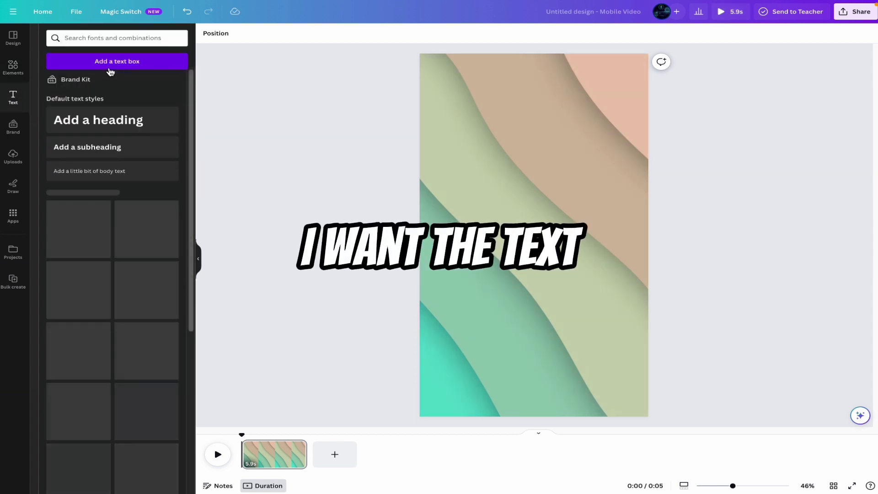
left_click(114, 63)
left_click_drag(533, 235, 533, 89)
left_click(266, 34)
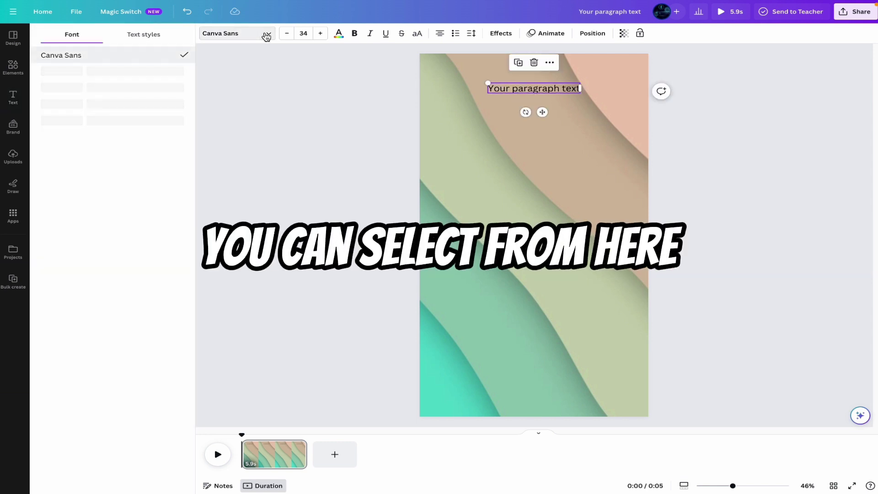
left_click(156, 166)
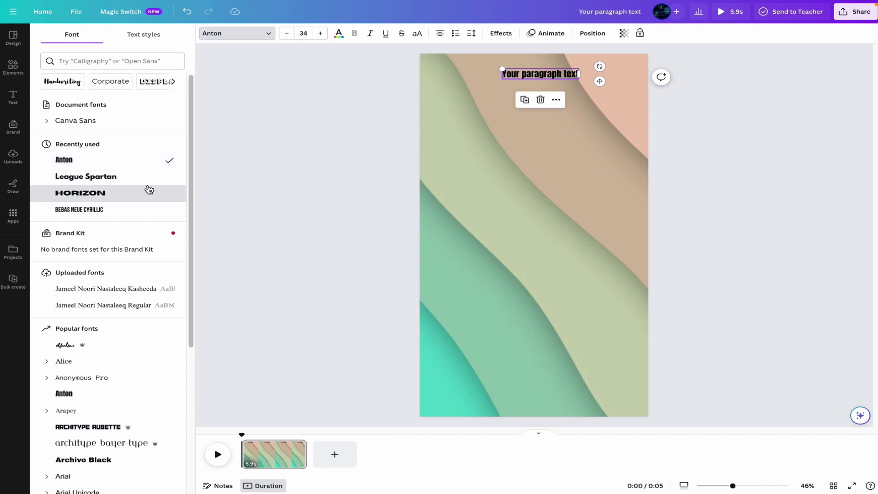
left_click(149, 191)
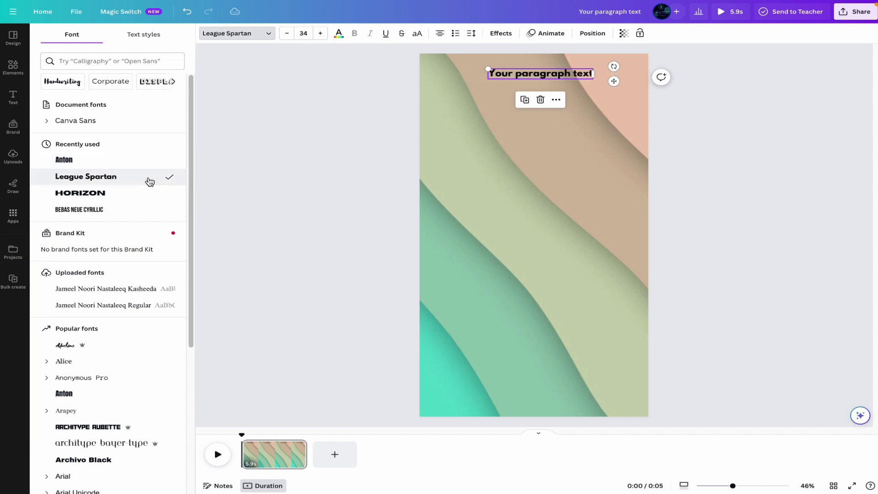
left_click(141, 194)
left_click(139, 167)
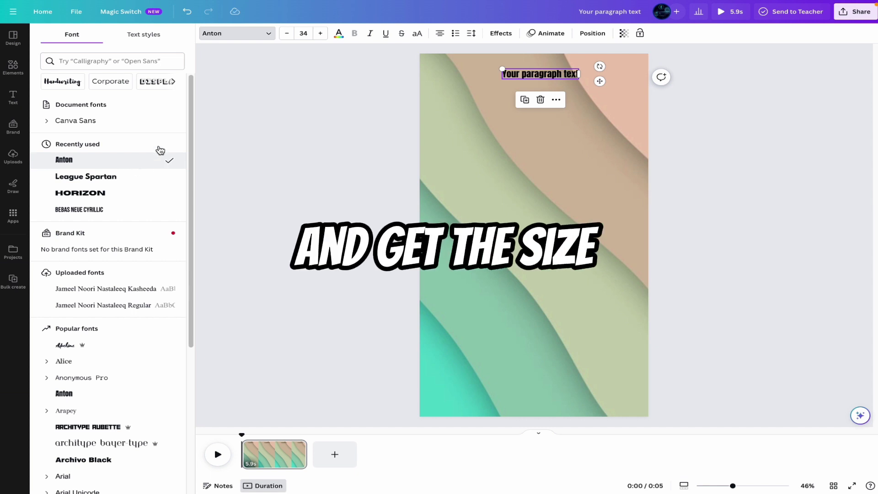
Step: Enlarge the heading text slightly and colour it dark blue
left_click(319, 34)
left_click(319, 33)
left_click(319, 34)
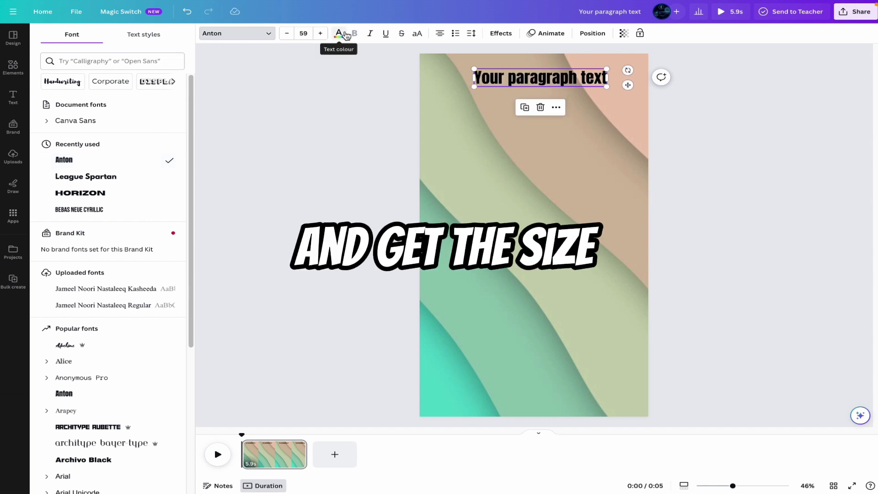
left_click(338, 33)
left_click(166, 227)
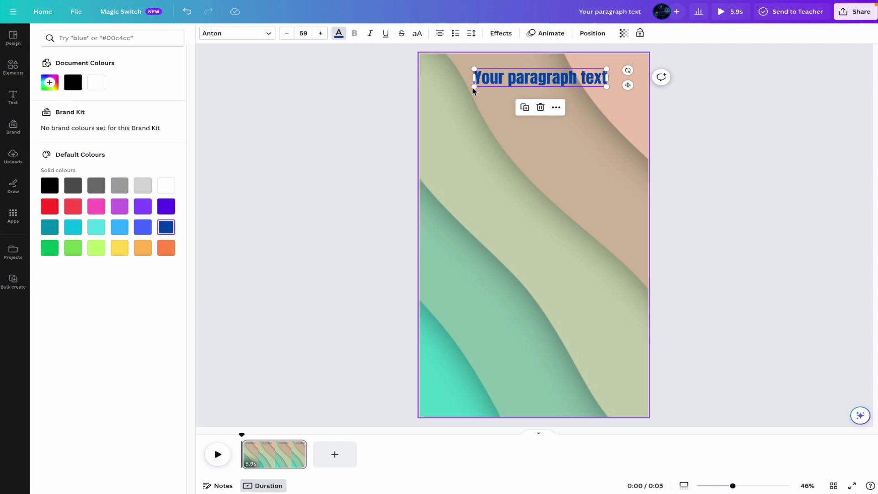
Step: Give the text a dark blue Background effect box and switch its lettering to white
left_click(500, 34)
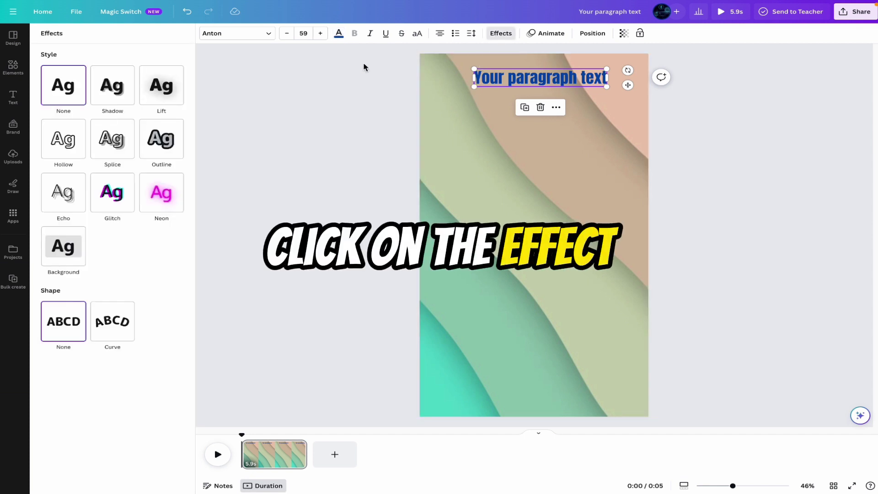
left_click(79, 253)
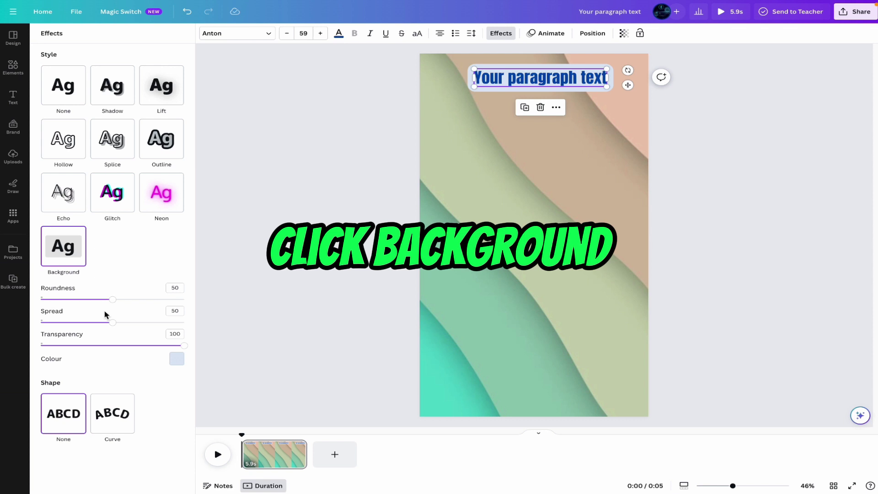
left_click(176, 360)
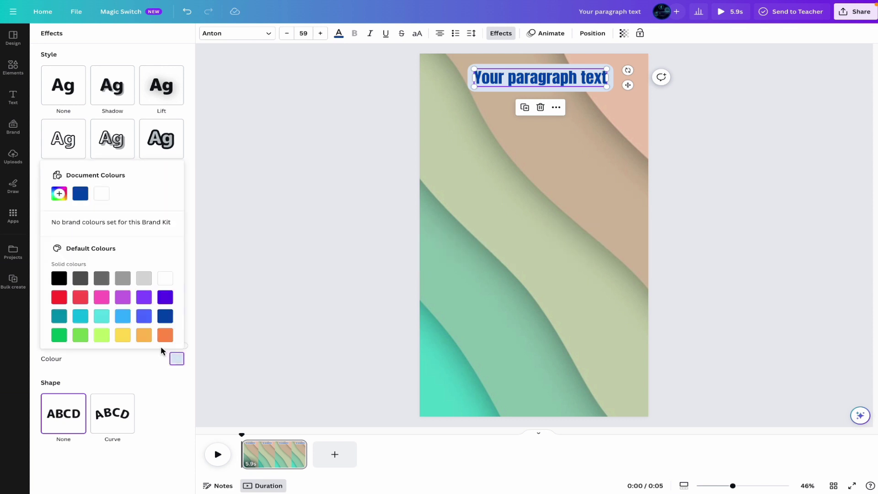
left_click(166, 298)
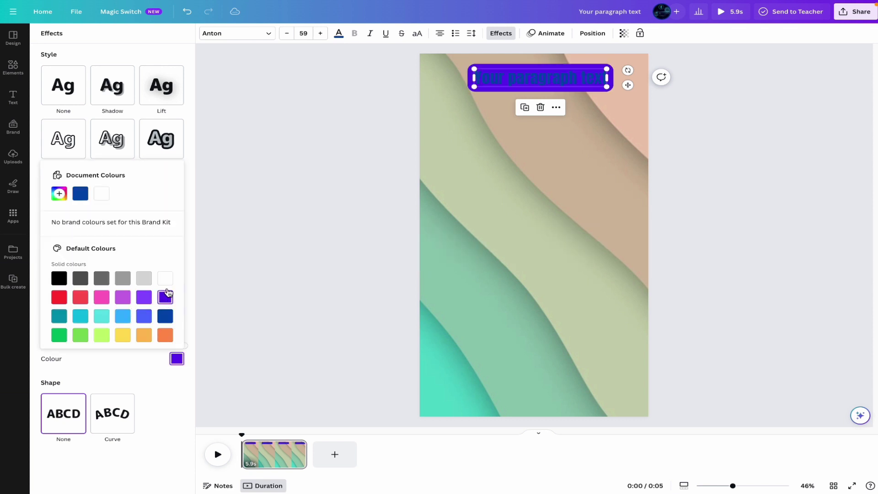
left_click(165, 318)
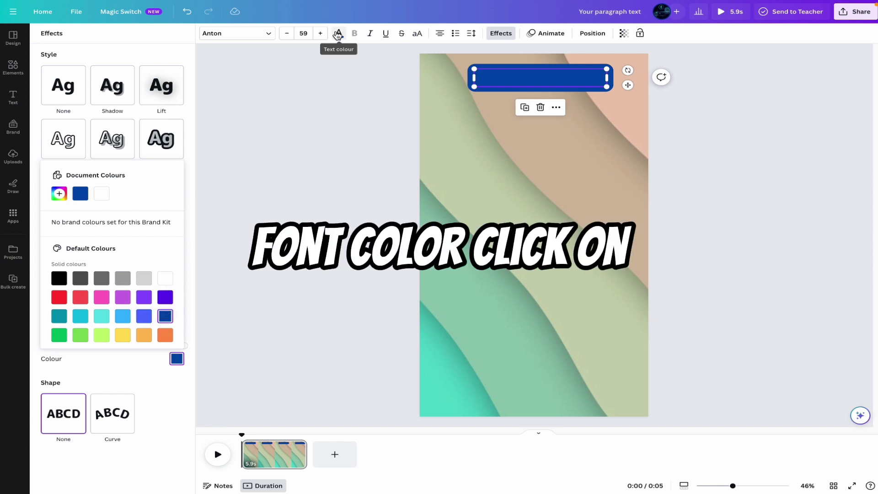
left_click(339, 33)
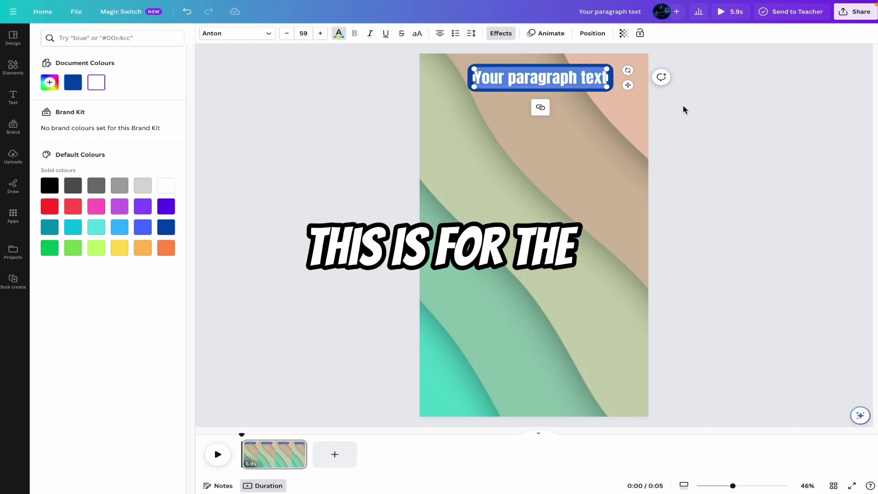
Step: Retype the heading as 'Riddle title' and add a violet-backed 'Riddle Body' copy below it
type("Riddle title")
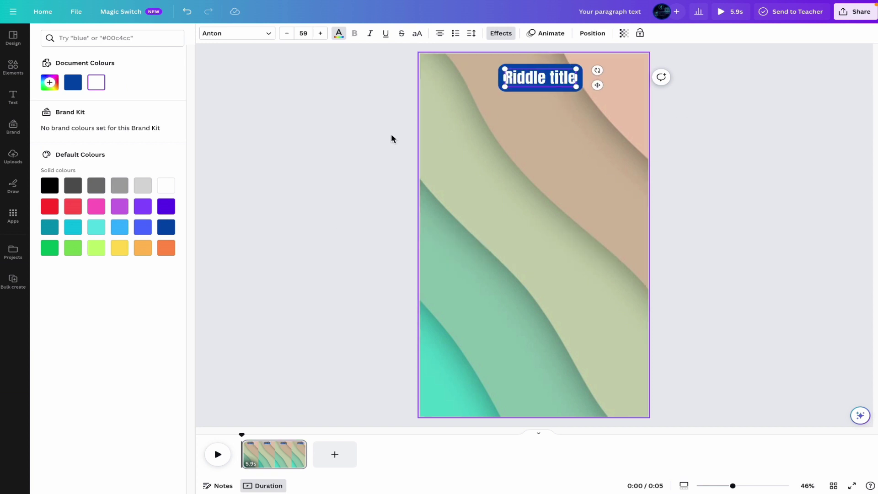
key("Escape")
key("ctrl+d")
left_click_drag(553, 80, 559, 131)
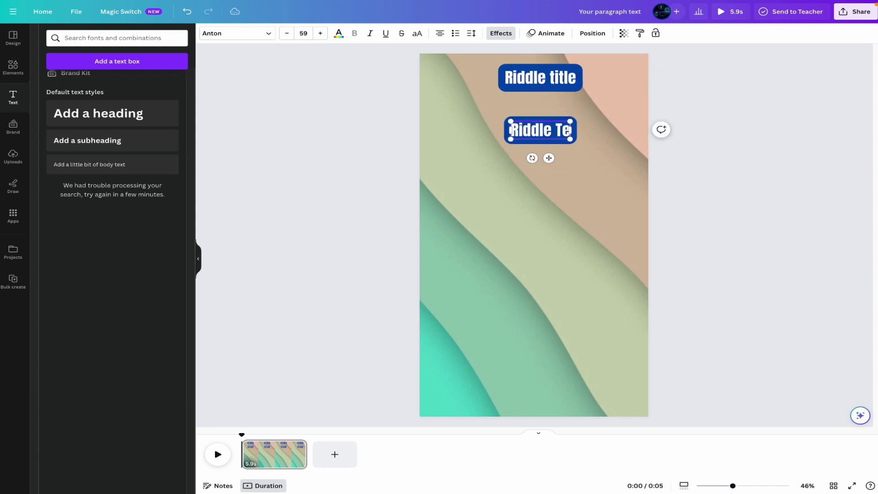
key("BackSpace")
key("BackSpace")
type("Body")
left_click(489, 36)
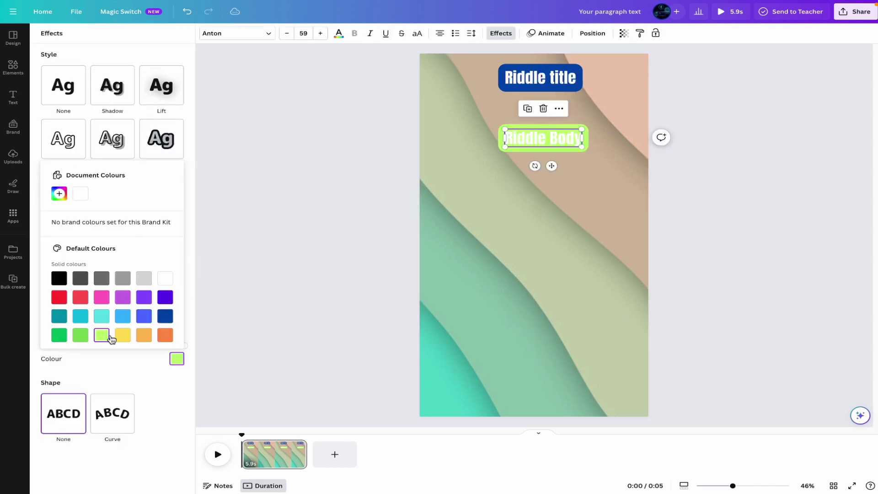
left_click(278, 198)
left_click(503, 137)
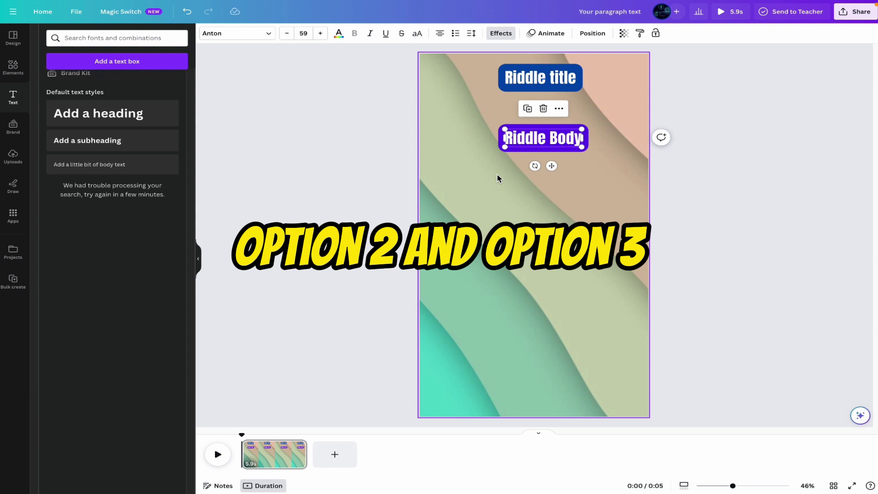
Step: Duplicate the Riddle Body box into stacked option boxes, editing one to read 'Option 2'
key("ctrl+d")
key("ctrl+d")
left_click_drag(549, 146, 540, 204)
key("ctrl+d")
left_click_drag(542, 283, 541, 317)
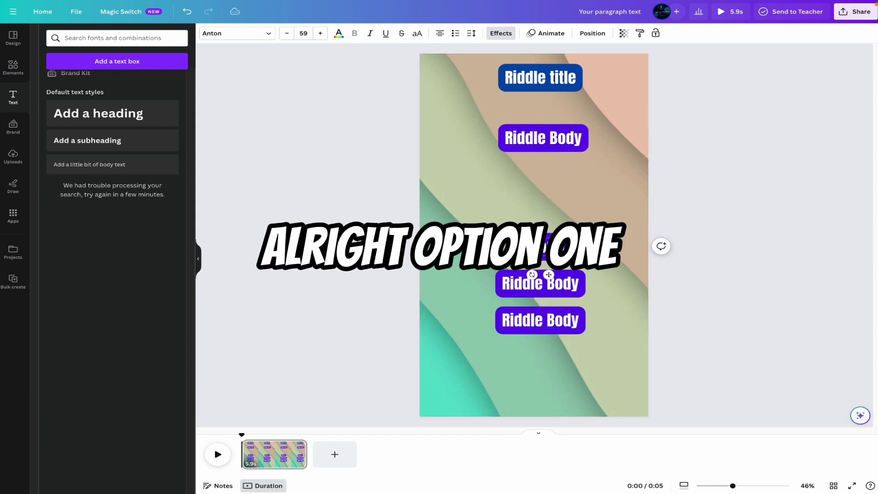
type("2")
left_click(539, 320)
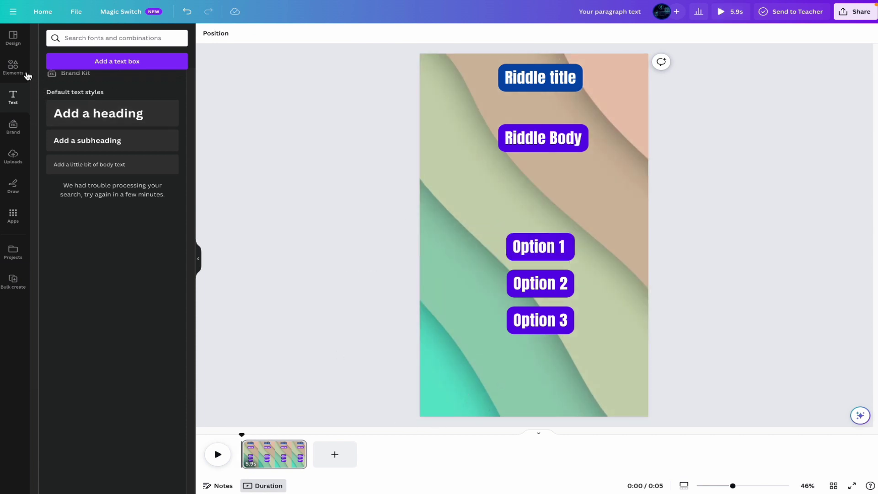
Step: Place the 00:10 'timer' video at the page's bottom-left and trim its start, playhead at 0:10
left_click(13, 68)
left_click(88, 44)
key("ctrl+a")
type("timer")
key("Return")
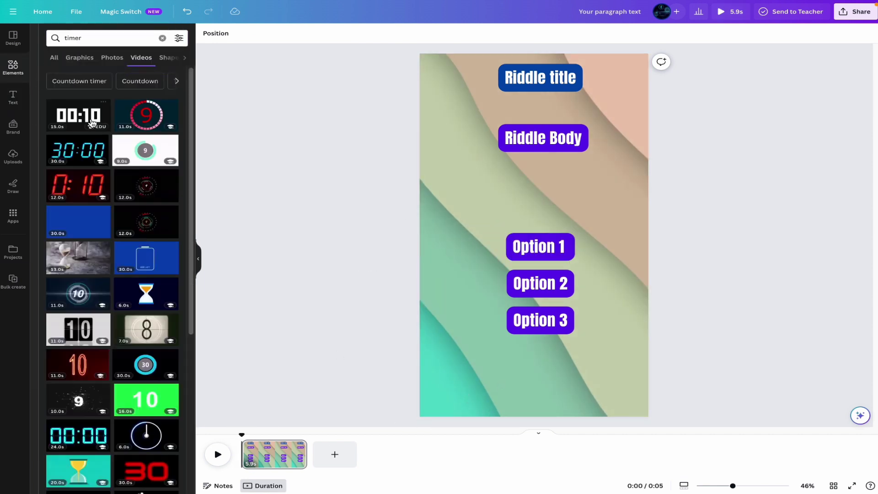
left_click_drag(89, 120, 481, 386)
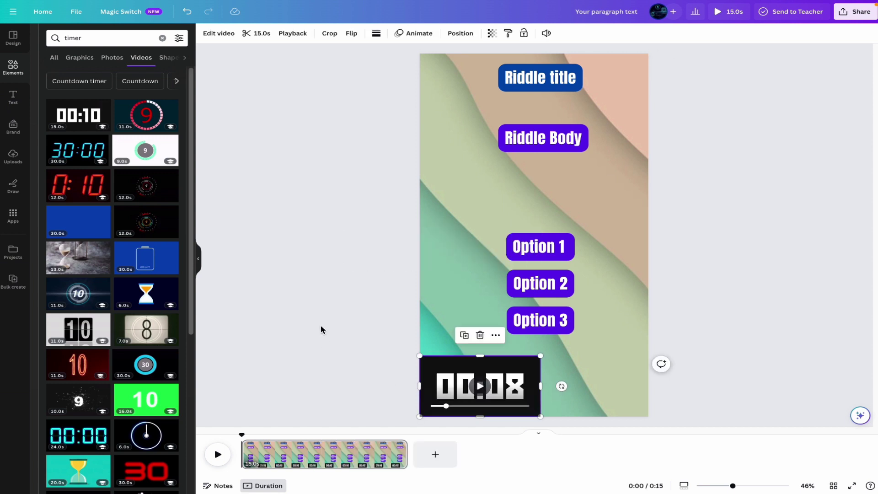
right_click(421, 365)
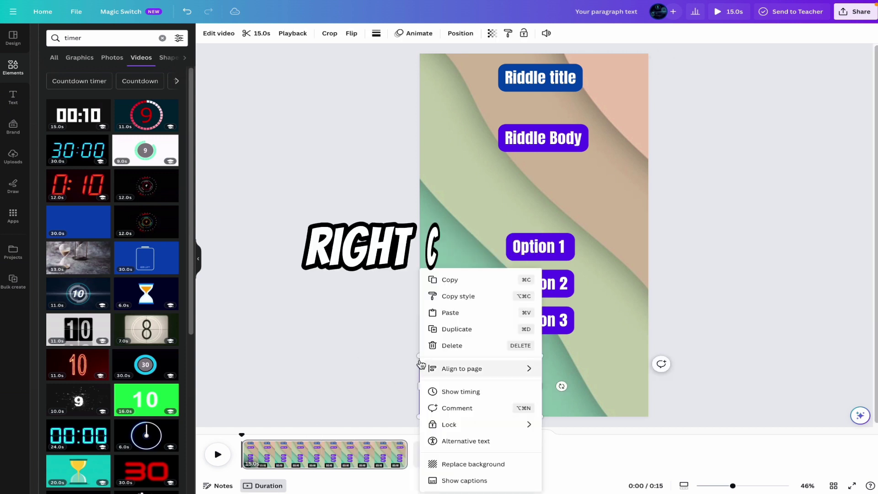
left_click(460, 401)
left_click_drag(244, 439, 265, 429)
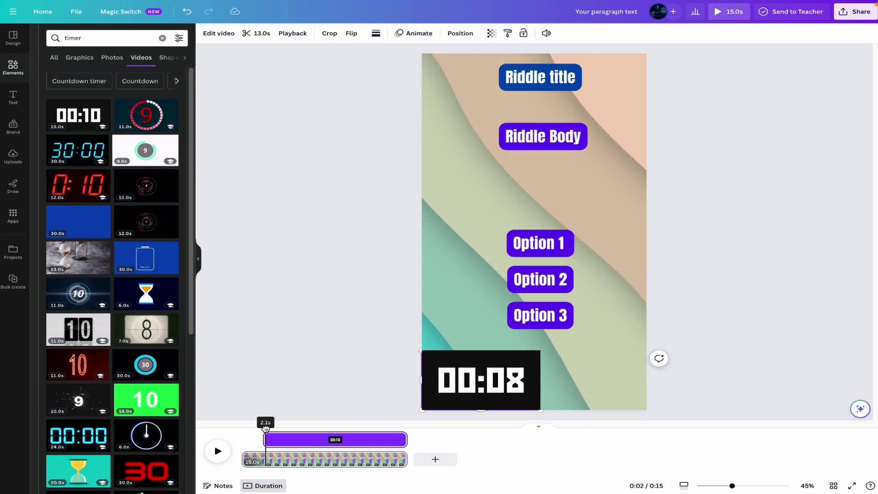
left_click(353, 428)
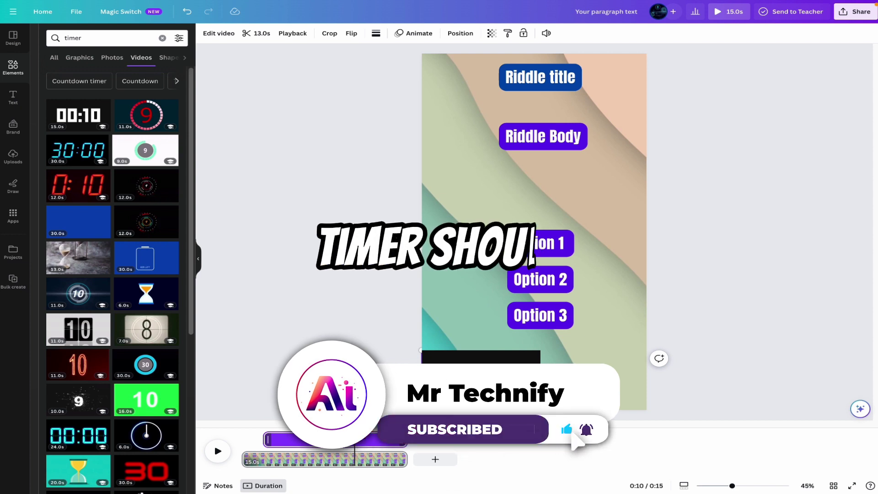
Step: Split the timer clip at 0:10 and add an 'ANS' label with a lime background
key("s")
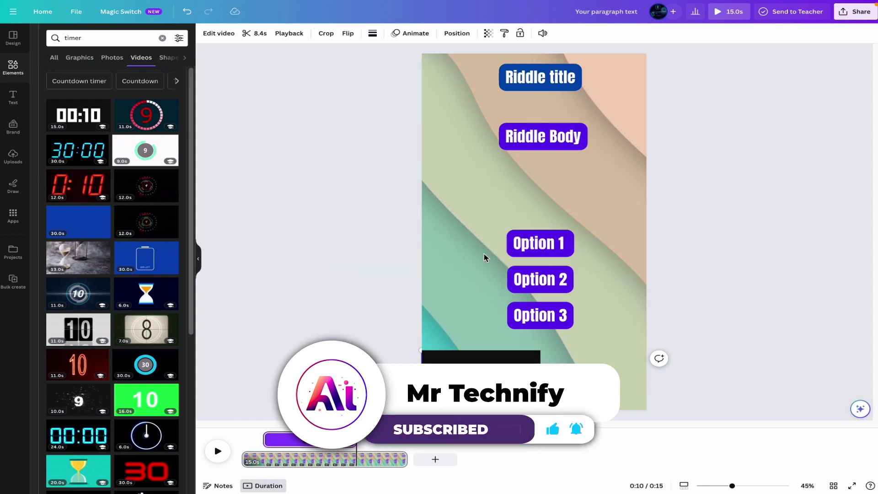
left_click(551, 254)
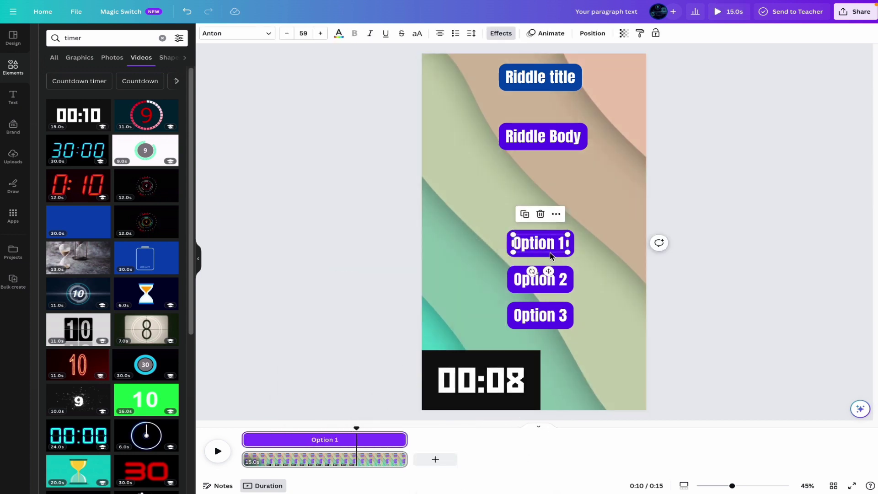
type("tA")
key("Escape")
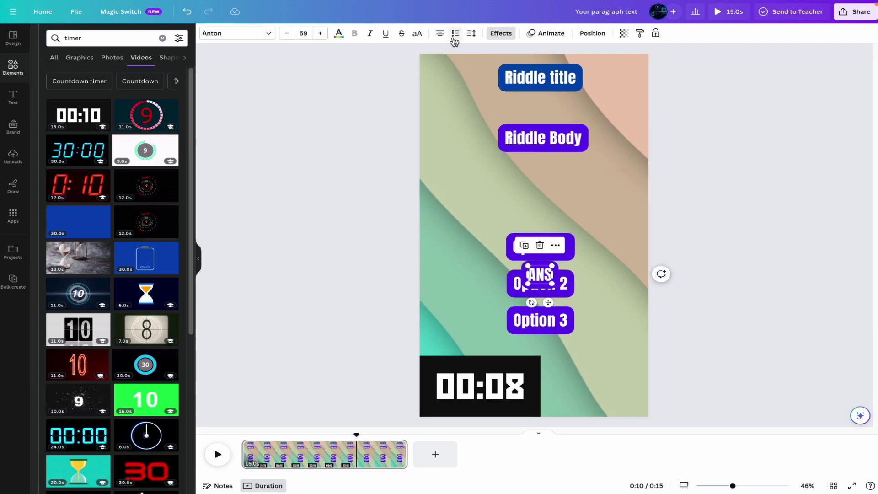
left_click(501, 33)
left_click(176, 359)
Step: Set the Option 1 box background to light blue
left_click(510, 255)
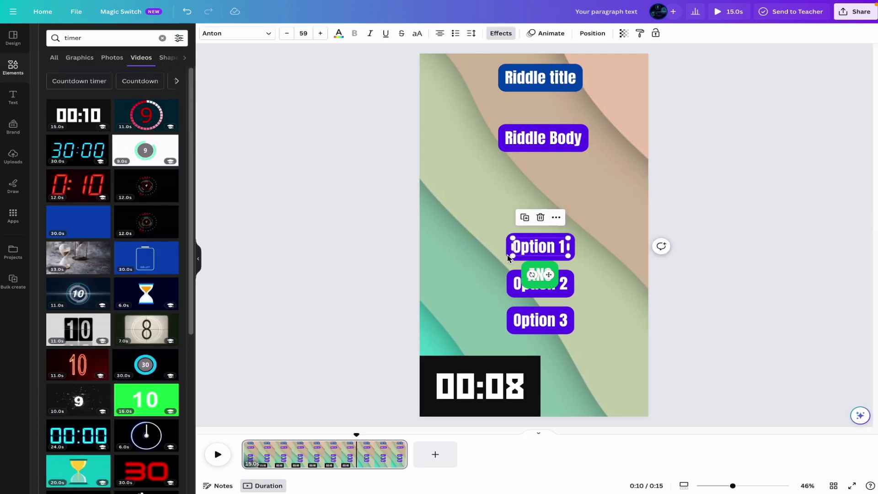
left_click(501, 33)
left_click(177, 358)
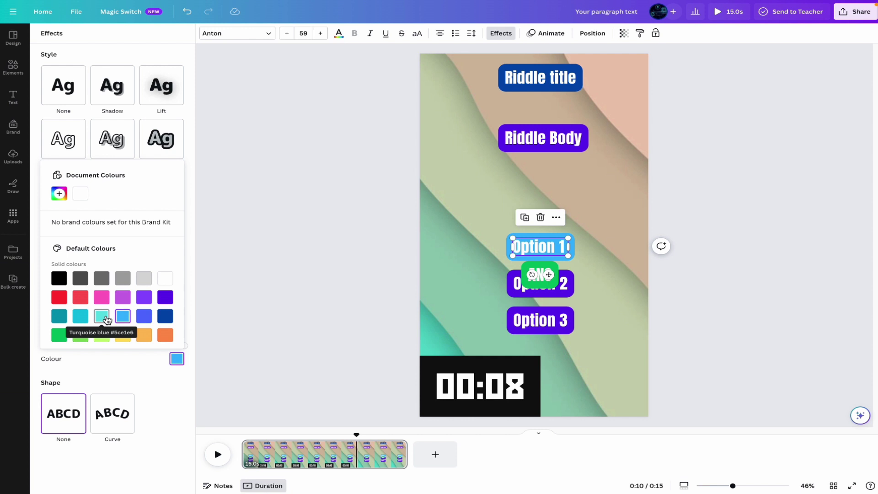
left_click(103, 314)
key("Tab")
key("Tab")
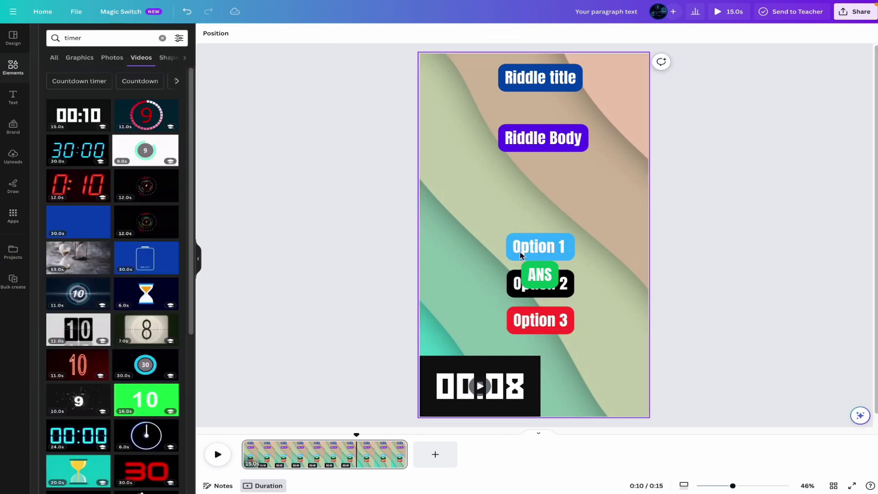
Step: Select the ANS label and show its timing in the timeline
left_click(540, 275)
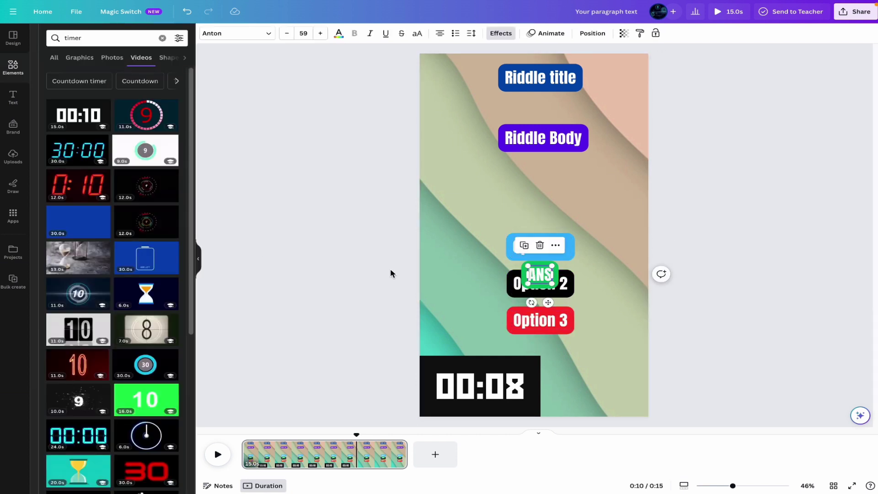
left_click(390, 273)
left_click(534, 275)
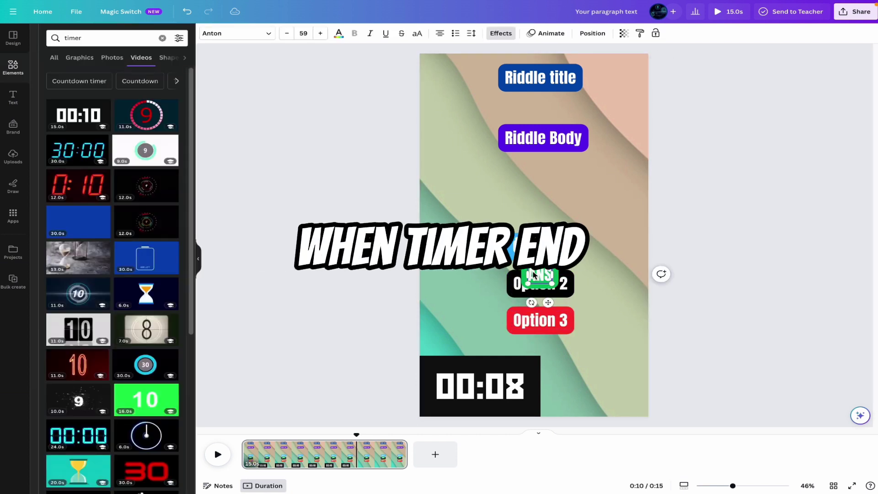
left_click(535, 276)
right_click(541, 276)
left_click(580, 392)
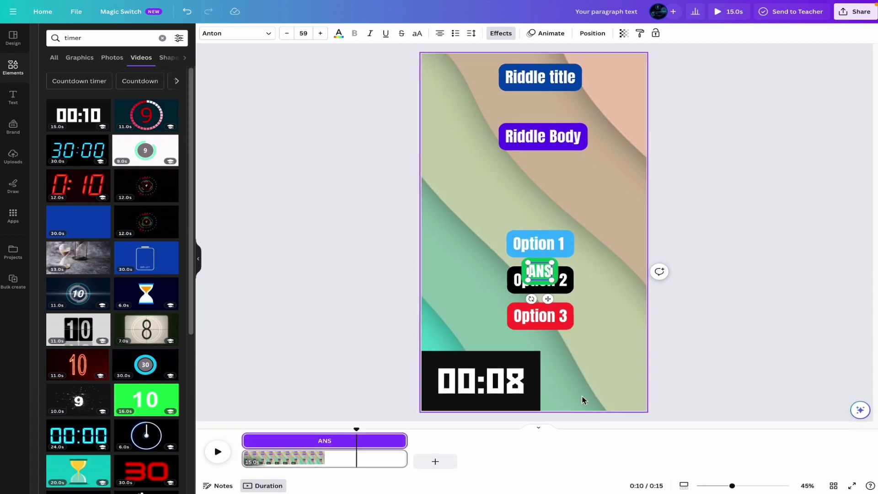
Step: Delay the ANS label, end the three options near 10.5 s, and preview the 10-second reveal
left_click_drag(244, 440, 357, 441)
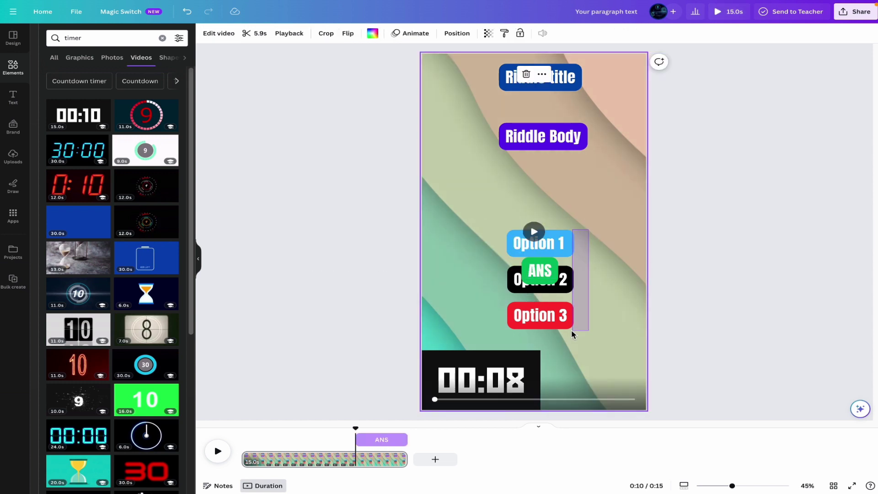
left_click_drag(572, 330, 544, 229)
right_click(544, 229)
left_click(592, 408)
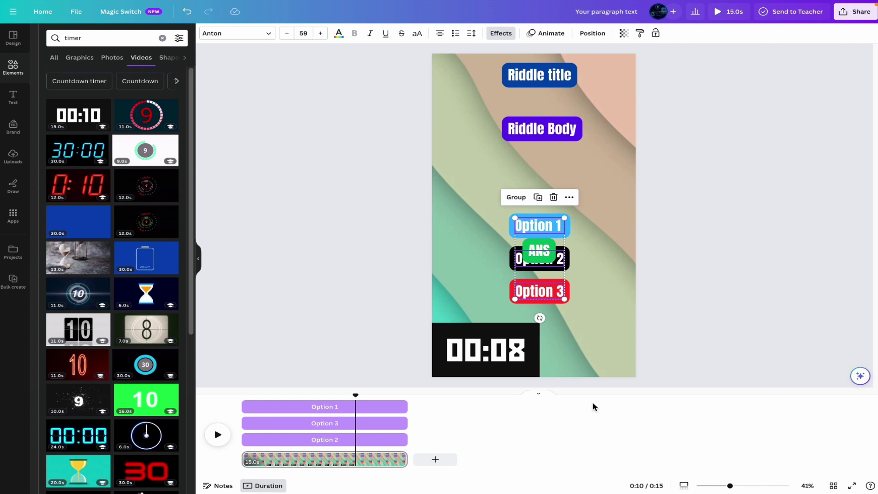
left_click_drag(404, 439, 358, 440)
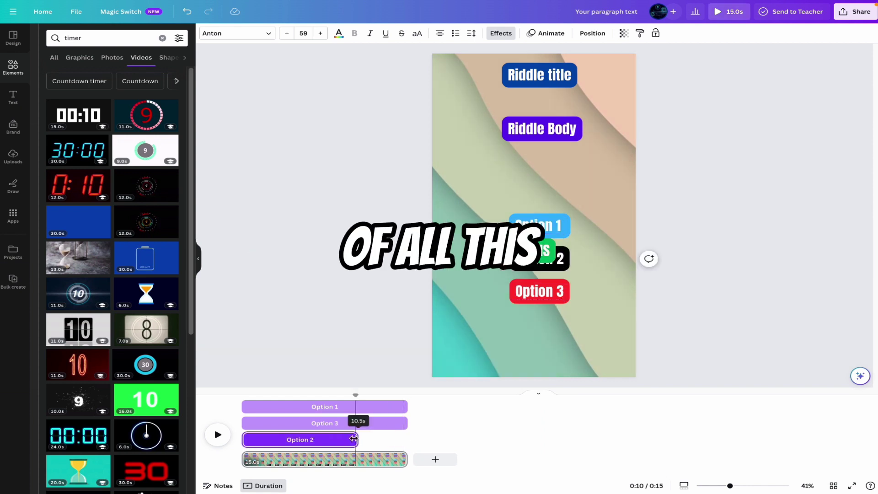
left_click(218, 434)
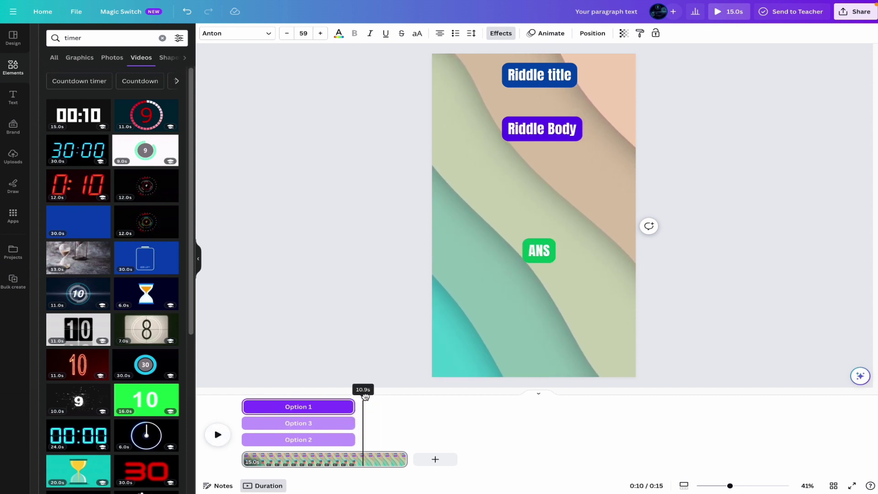
left_click_drag(360, 397, 357, 397)
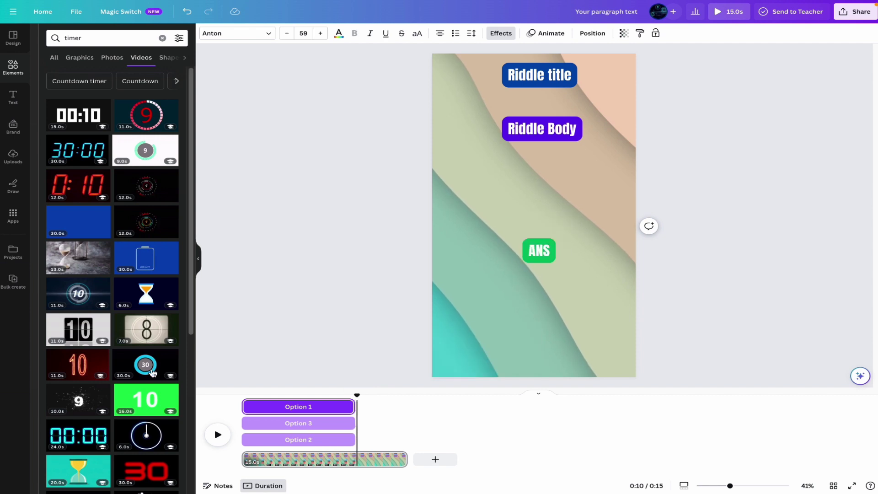
Step: Add the confetti graphic from the 'celebration' search, trimmed to start at the 10-second answer reveal
left_click(79, 38)
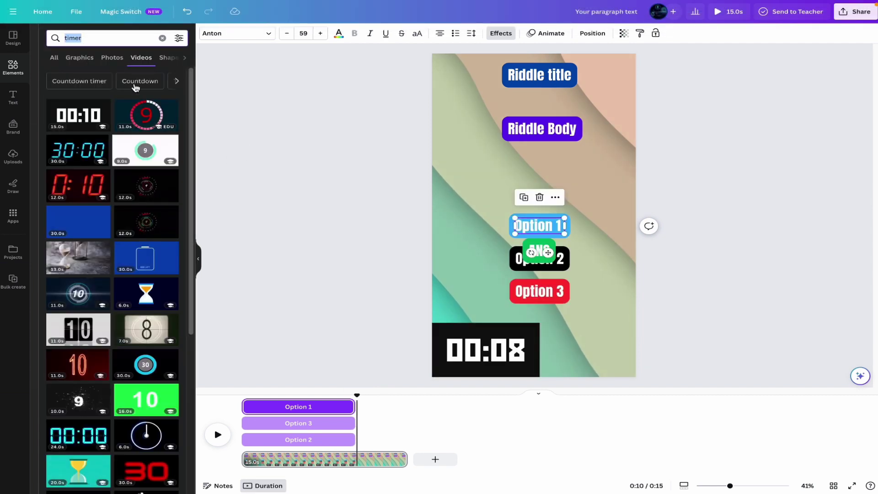
type("celebration")
key("Return")
left_click(80, 58)
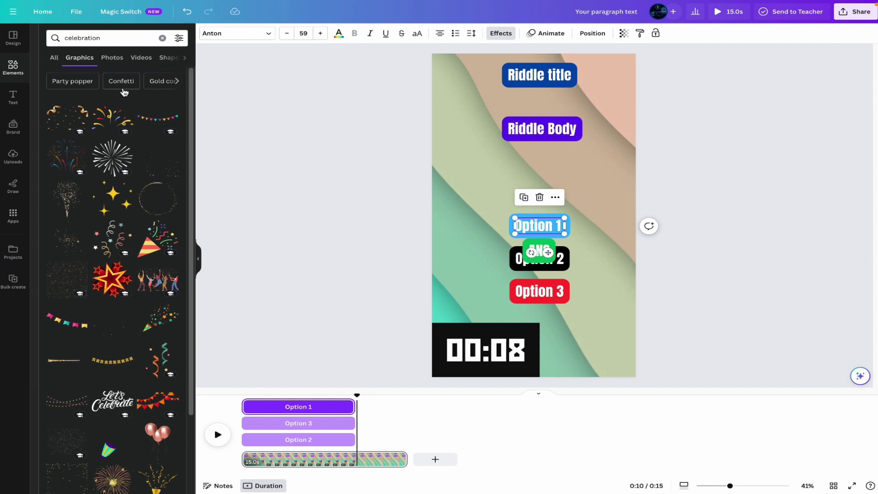
left_click(166, 156)
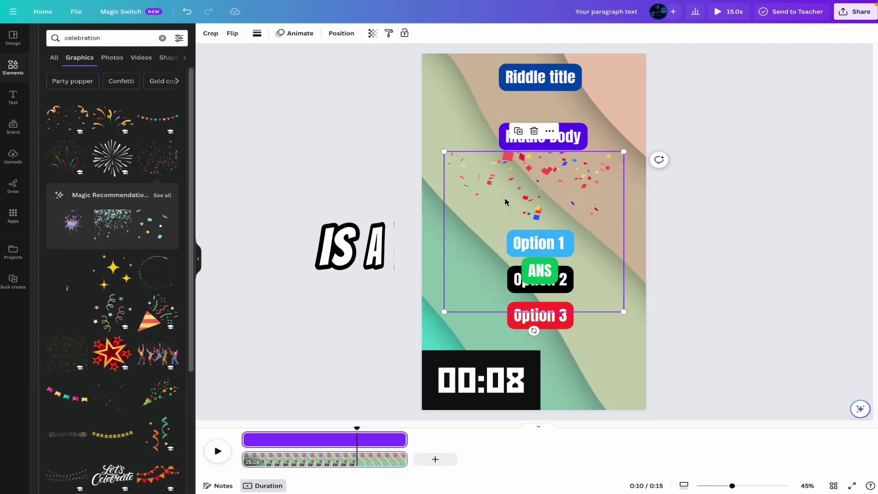
left_click_drag(244, 440, 350, 433)
left_click(283, 358)
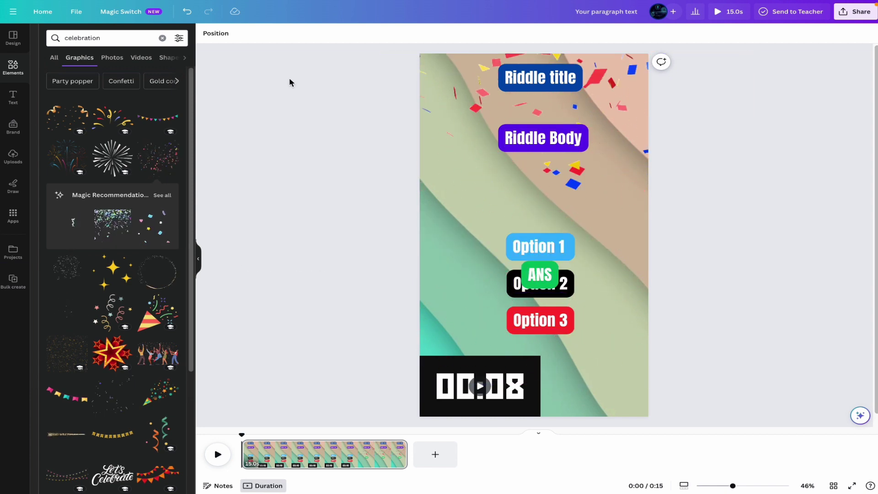
Step: Open Bulk create, choose manual data entry and clear the sample table for the riddle data
left_click(13, 215)
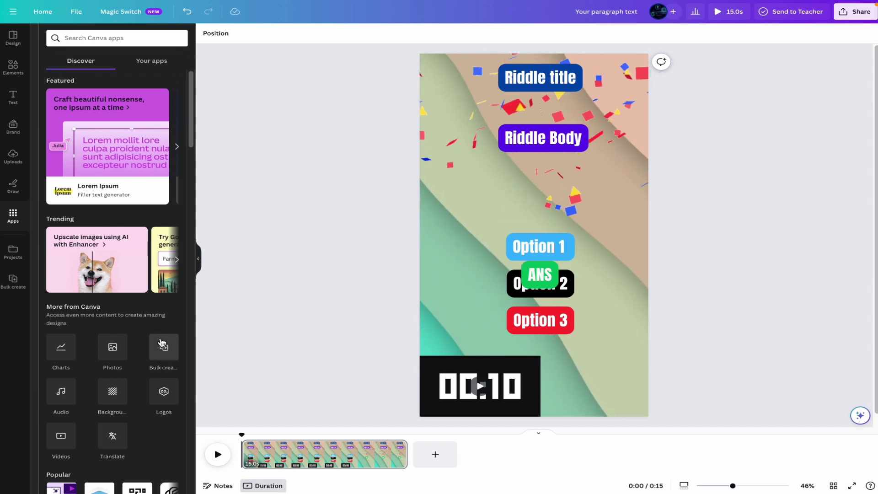
left_click(166, 349)
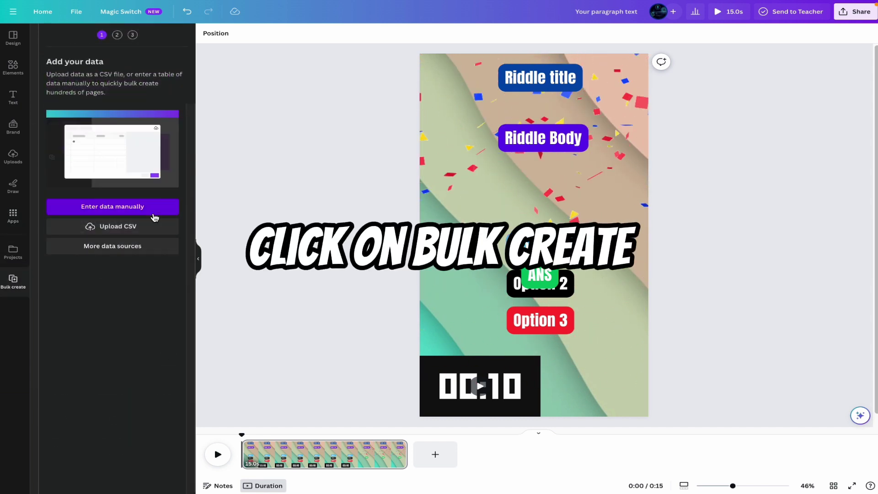
left_click(147, 212)
left_click(186, 383)
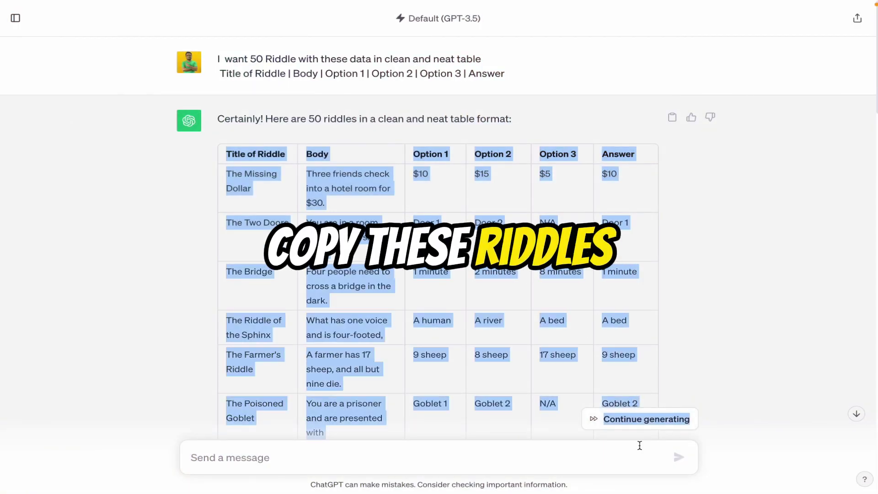
scroll(610, 273, "down", 15)
scroll(610, 271, "up", 15)
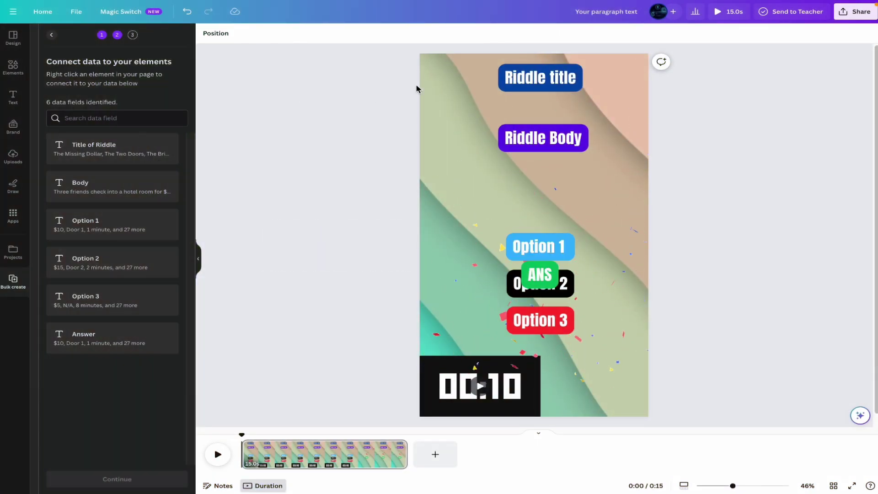
Step: Connect the title and body texts to the Title of Riddle and Body data fields
right_click(540, 86)
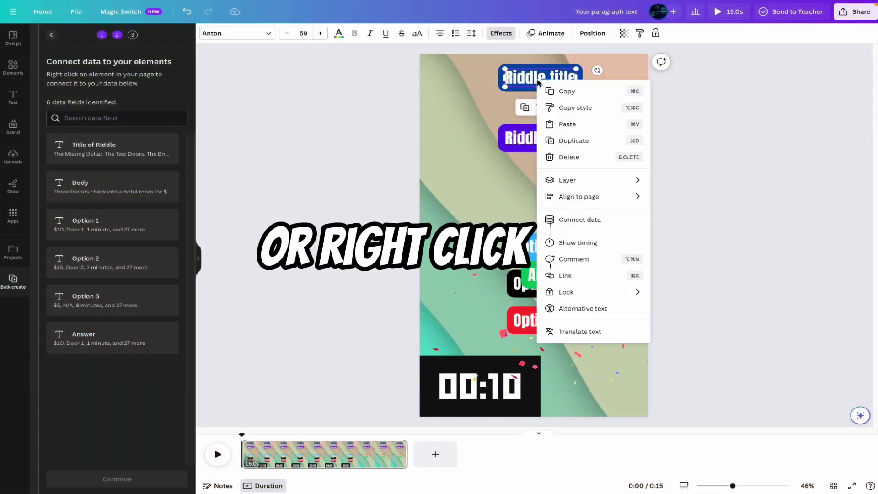
left_click(578, 218)
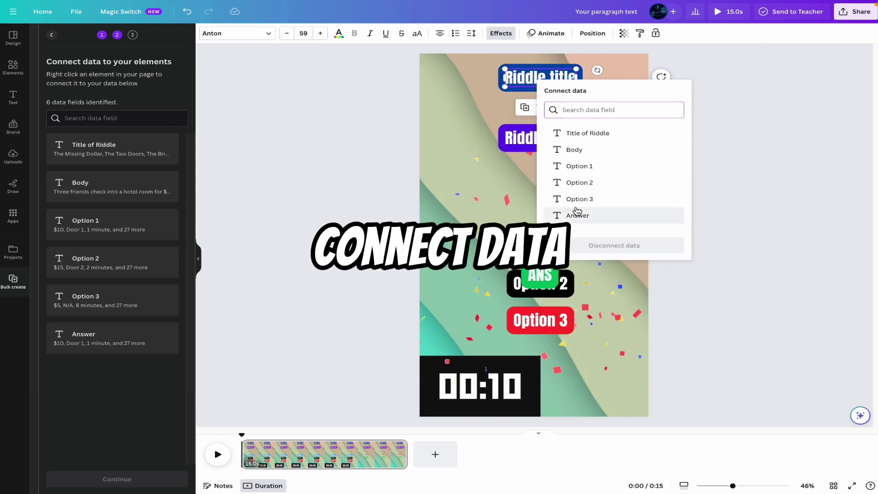
left_click(586, 133)
right_click(529, 142)
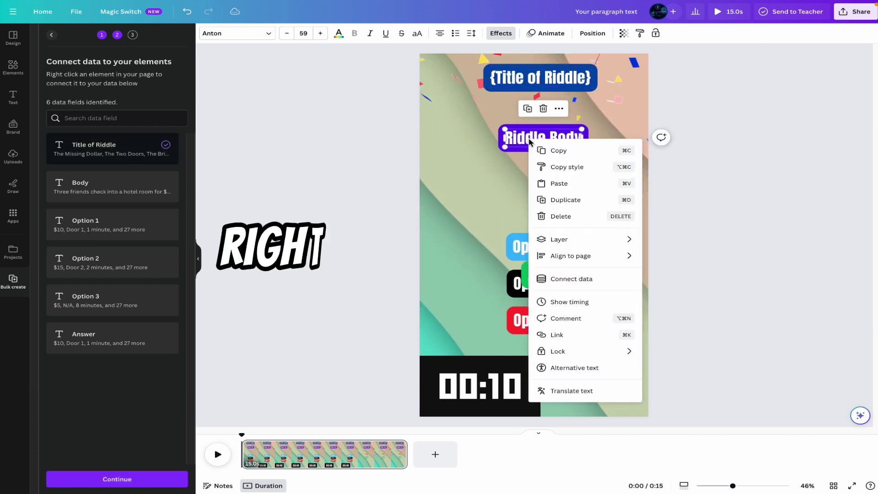
left_click(571, 278)
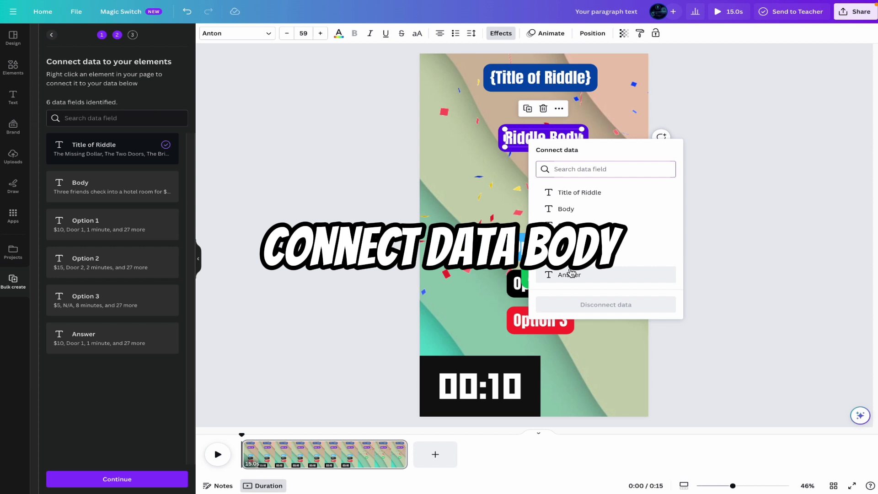
left_click(580, 211)
Step: Connect the Option 1 and Option 2 texts to their matching data fields
right_click(530, 247)
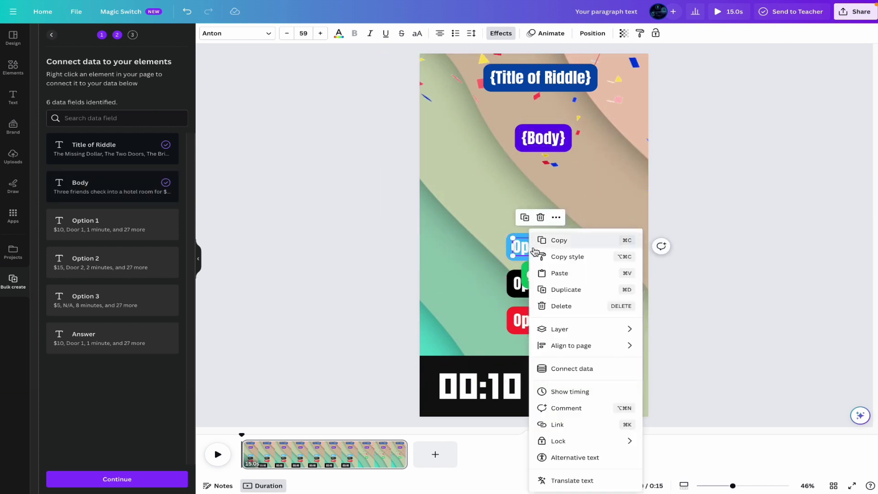
left_click(608, 370)
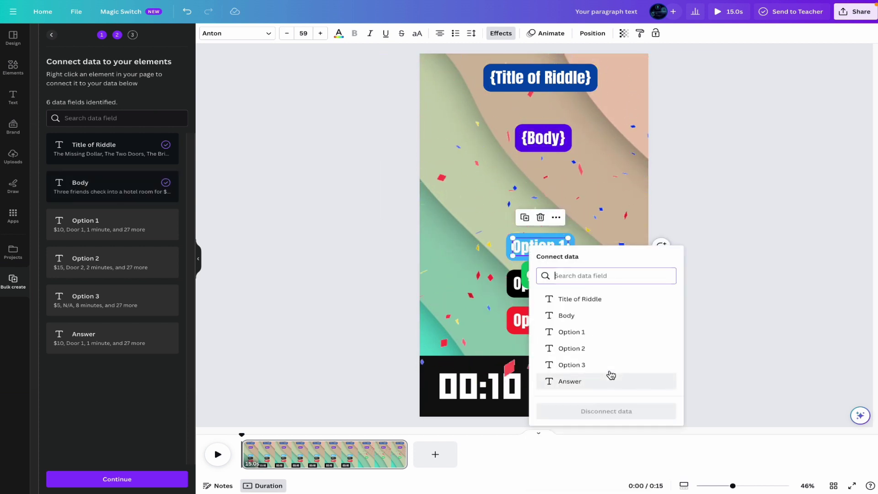
left_click(583, 339)
right_click(540, 286)
left_click(618, 408)
left_click(627, 393)
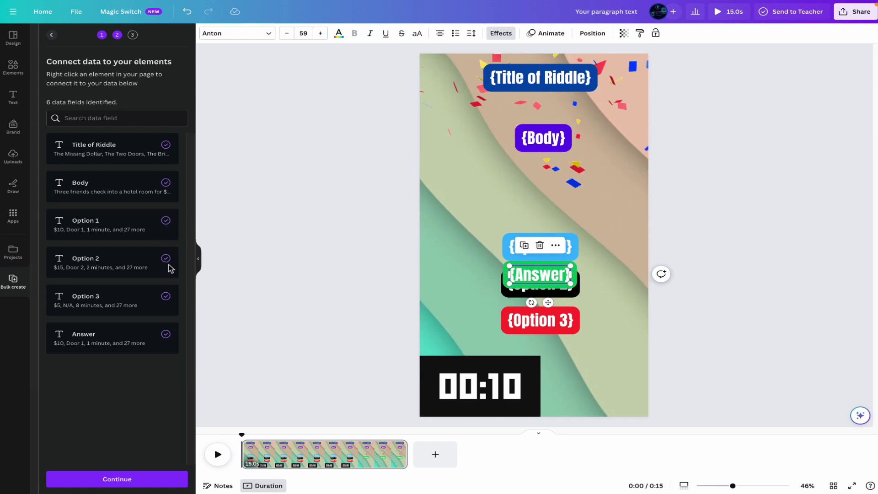
Step: Continue to the Apply data step and check that all 30 riddle rows are selected
left_click(117, 479)
scroll(124, 226, "down", 3)
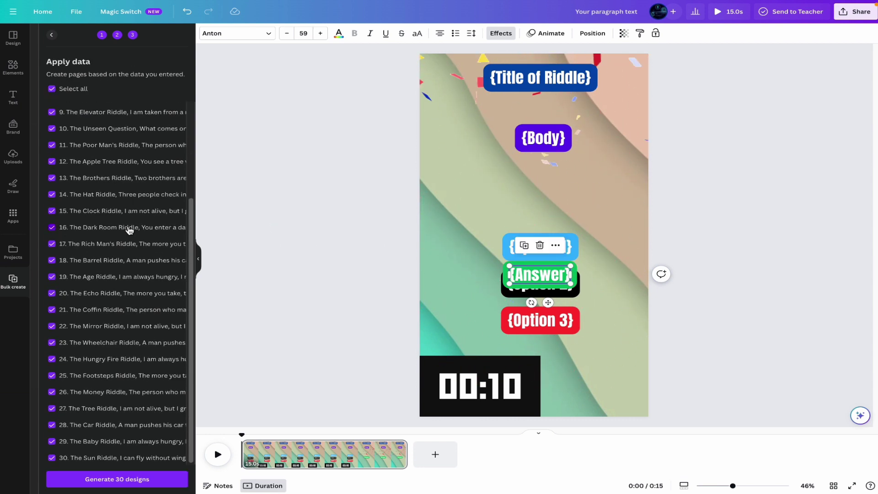
scroll(132, 230, "up", 3)
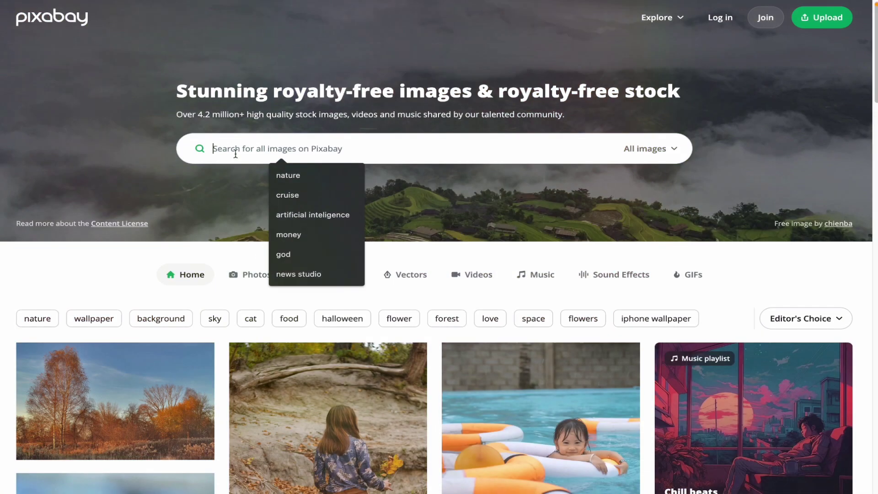
Step: Search Pixabay Music for 'riddle music' and download the Solve the Riddle track
type("riddle music")
left_click(646, 149)
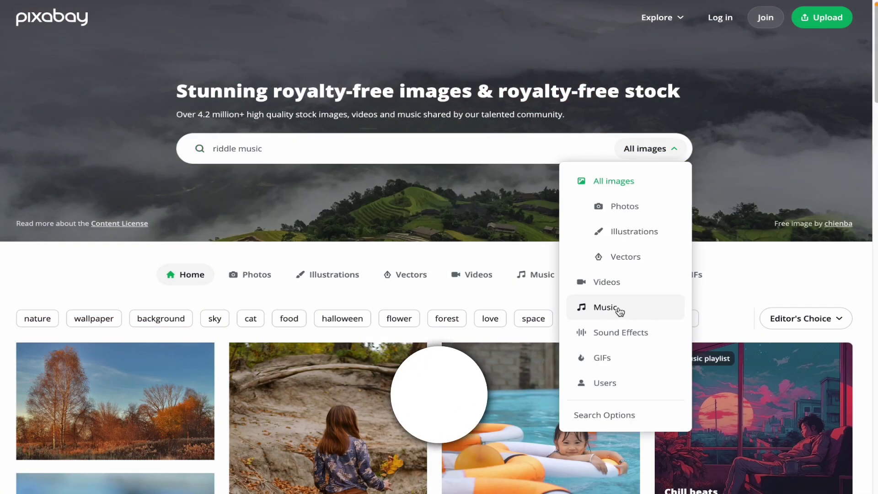
left_click(620, 312)
left_click(539, 151)
key("Return")
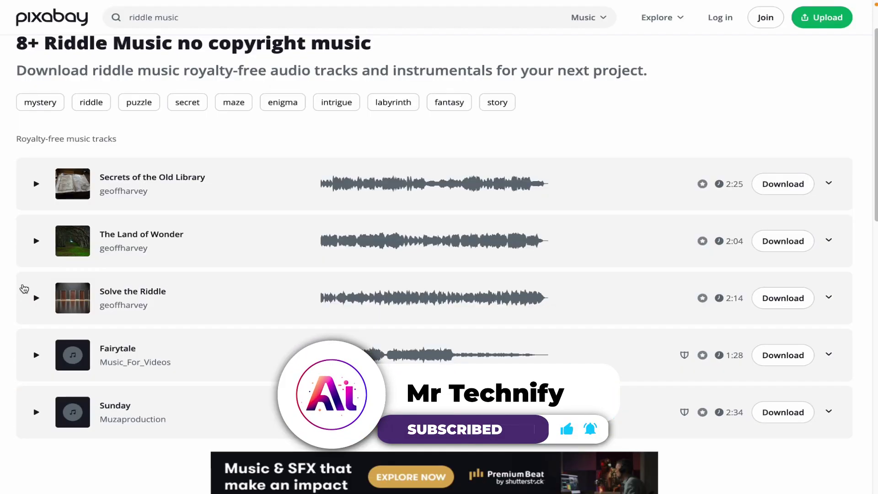
left_click(36, 298)
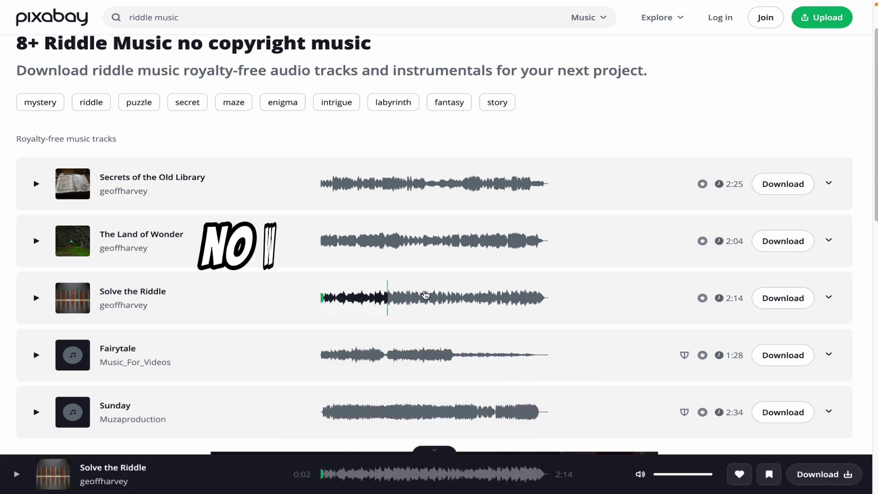
left_click(801, 299)
key("Return")
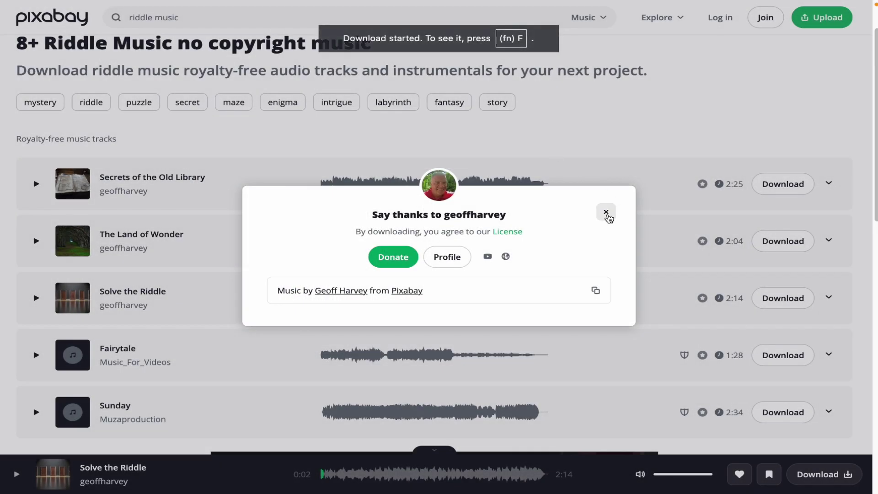
left_click(607, 213)
Step: Search 'celebrate' in Sound Effects and download Tada Fanfare A
left_click_drag(215, 17, 90, 18)
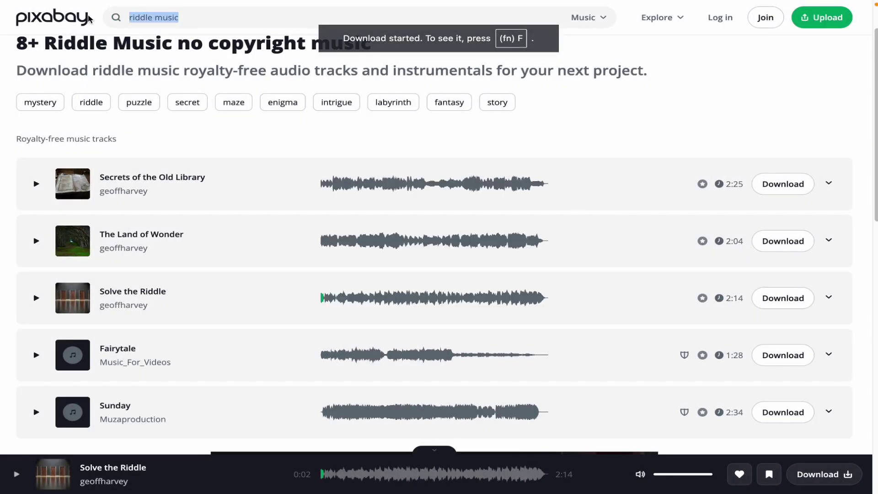
type("celebrate")
key("Return")
left_click(588, 17)
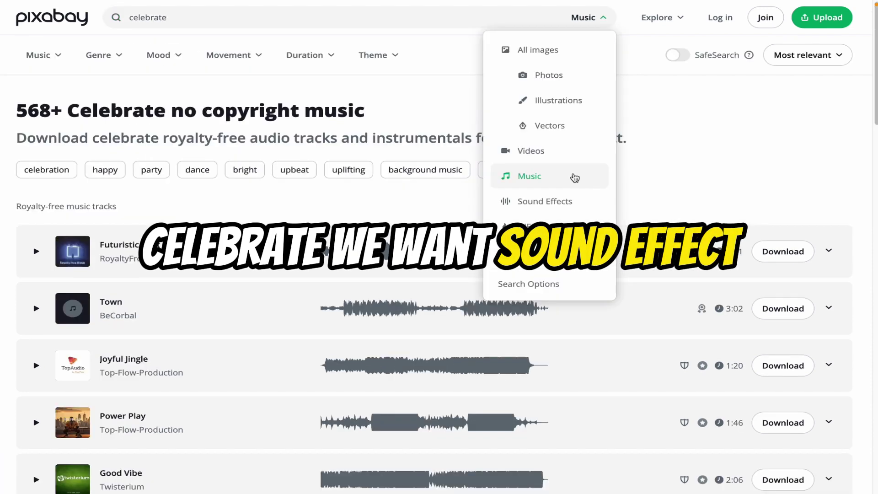
left_click(561, 204)
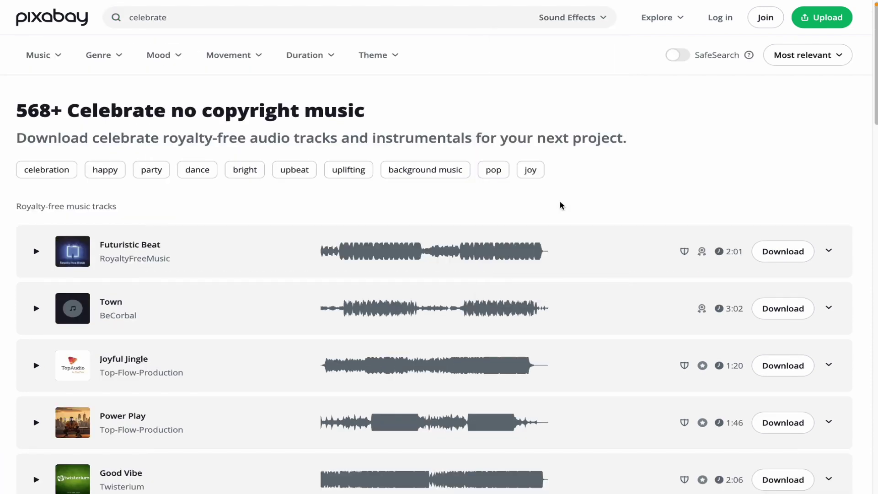
left_click(37, 381)
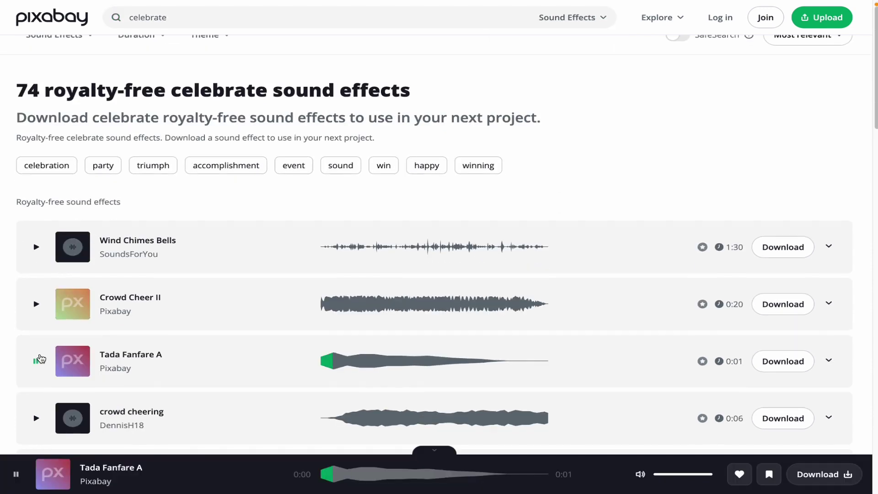
scroll(476, 314, "down", 1)
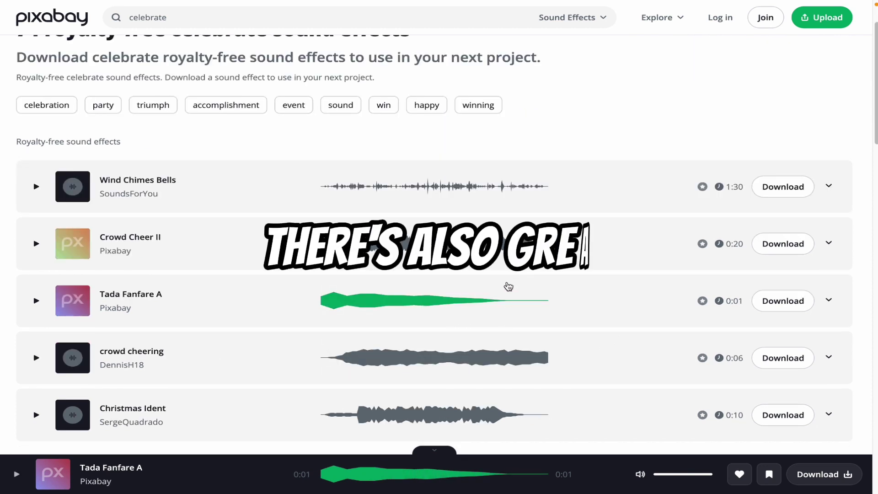
scroll(506, 286, "down", 2)
left_click(799, 213)
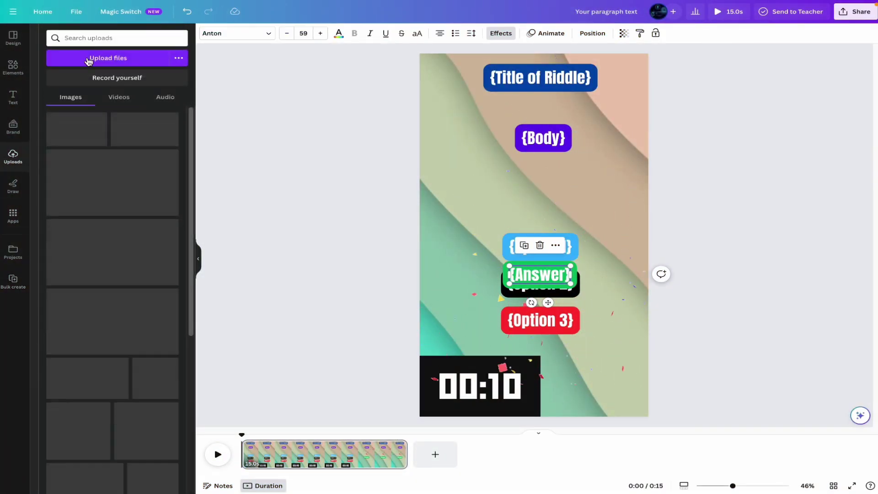
Step: Upload the tada-fanfare and solve-the-riddle MP3 files to Canva
left_click(89, 59)
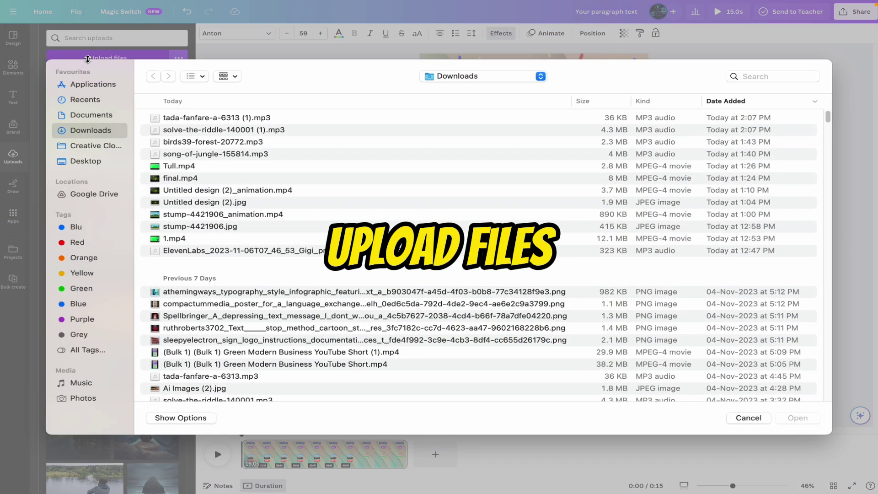
left_click(217, 117)
left_click(225, 130, "shift")
left_click(798, 418)
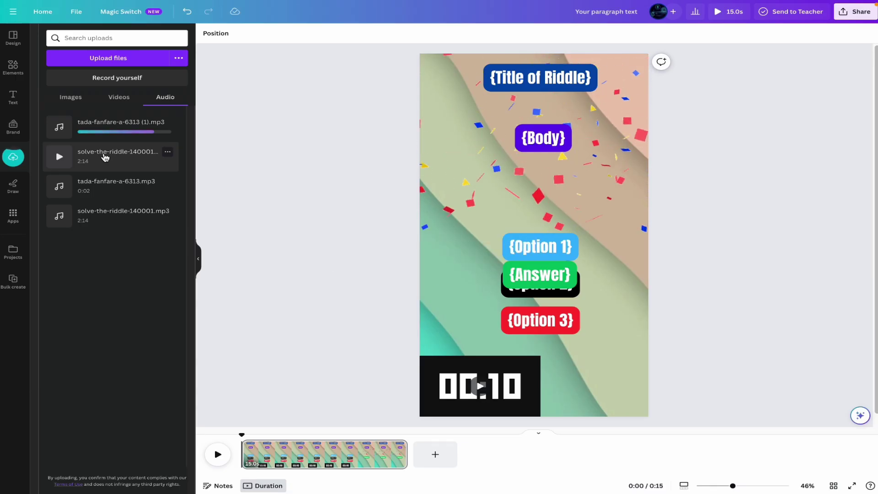
Step: Put the riddle music on the timeline at lower volume and the fanfare near the end
left_click_drag(110, 160, 309, 464)
left_click_drag(243, 463, 247, 461)
left_click(325, 33)
left_click_drag(349, 72, 334, 73)
left_click(218, 446)
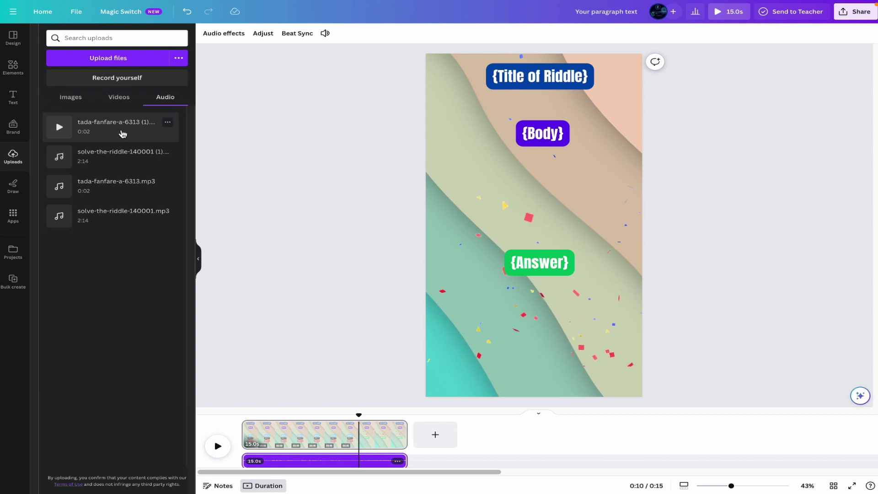
left_click_drag(122, 131, 366, 461)
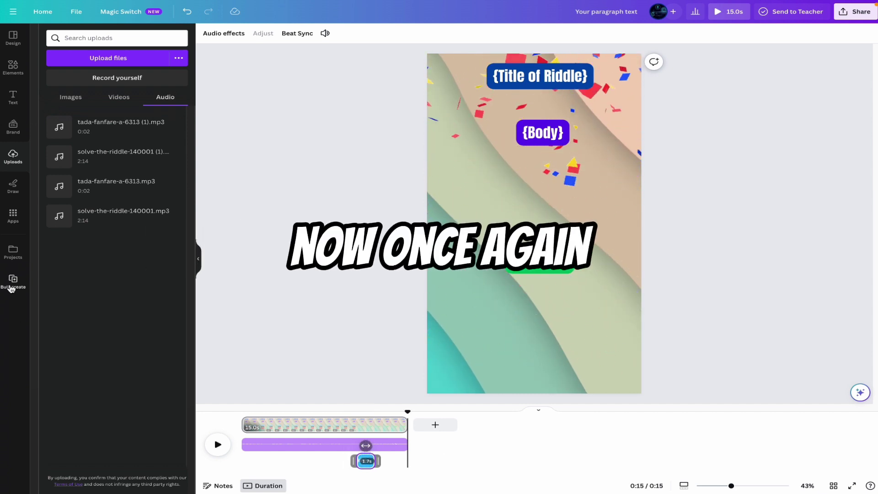
Step: Generate the bulk riddle pages, play the preview, and scrub to The Two Doors page
left_click(13, 280)
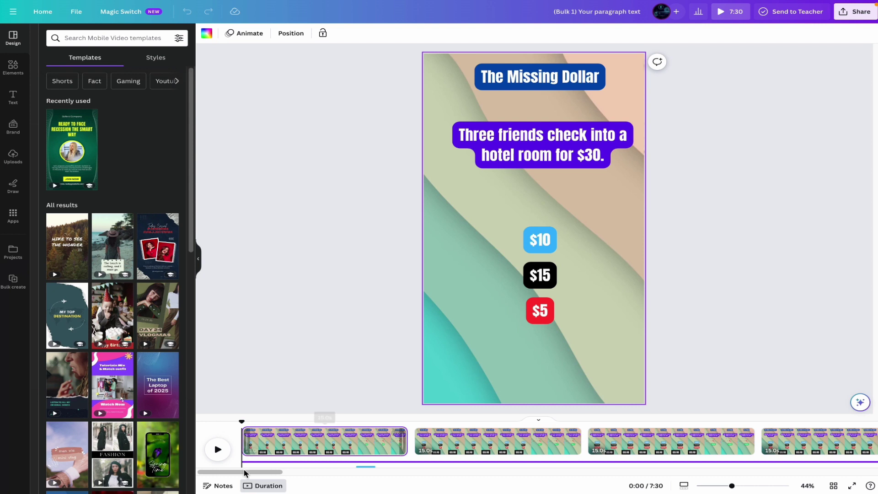
mouse_move(247, 472)
left_mouse_down()
mouse_move(323, 482)
mouse_move(562, 476)
mouse_move(256, 473)
left_mouse_up()
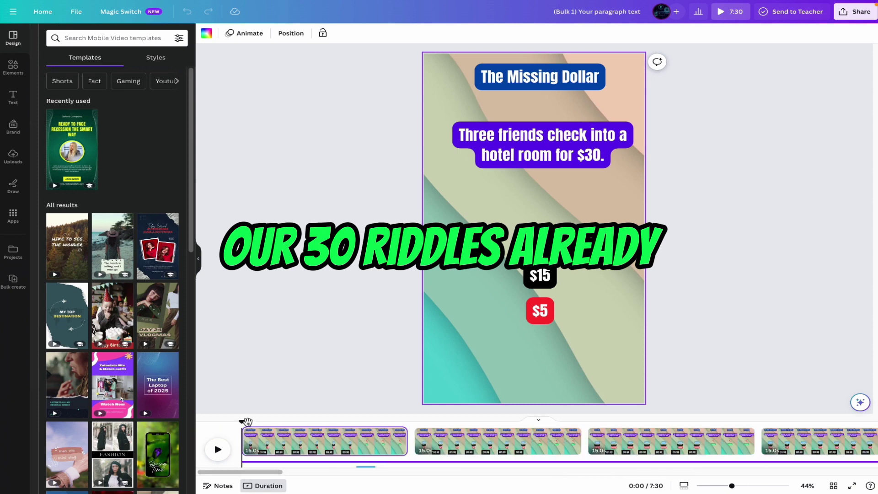
left_click(218, 451)
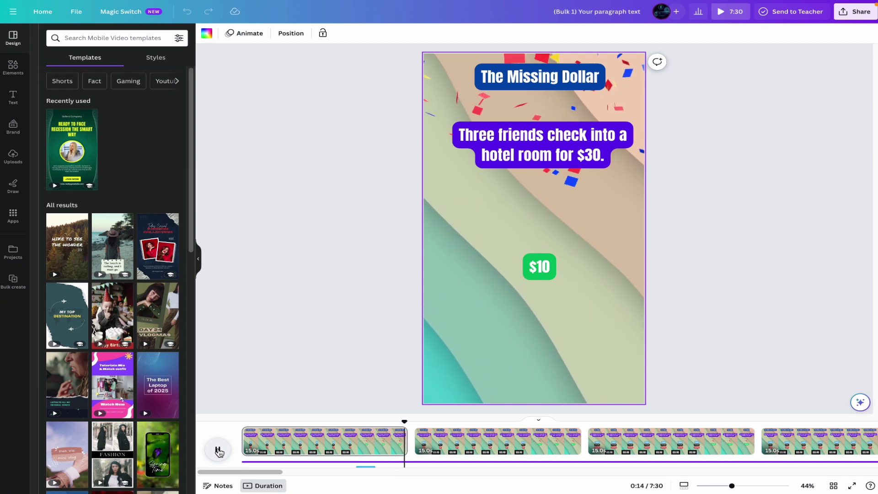
left_click(219, 452)
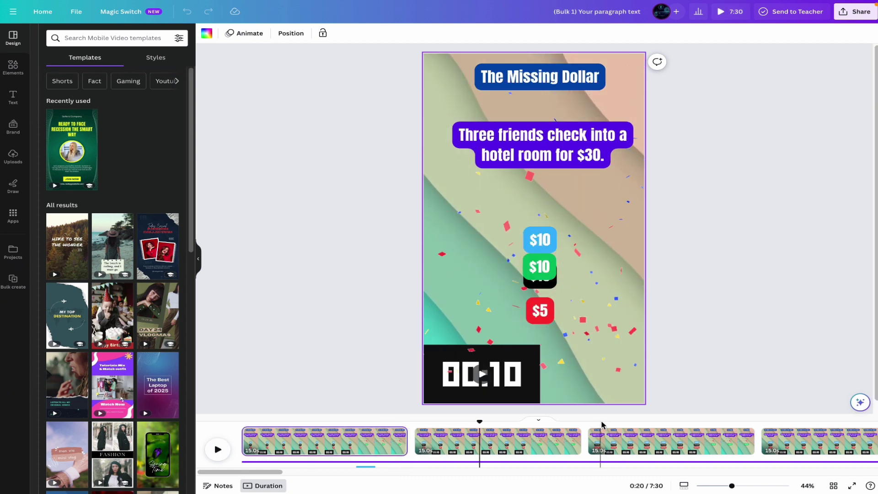
left_click_drag(479, 423, 431, 423)
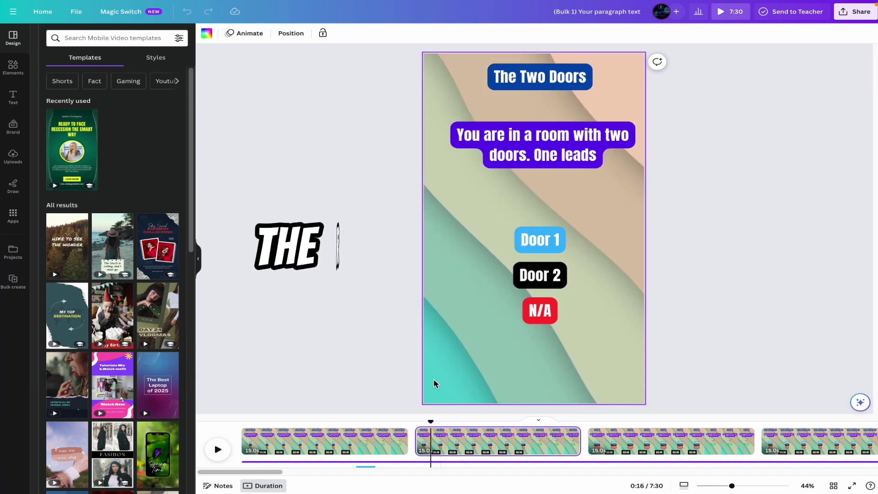
Step: Replace the pastel background with a colorful 20-second video set as the page background
left_click(613, 390)
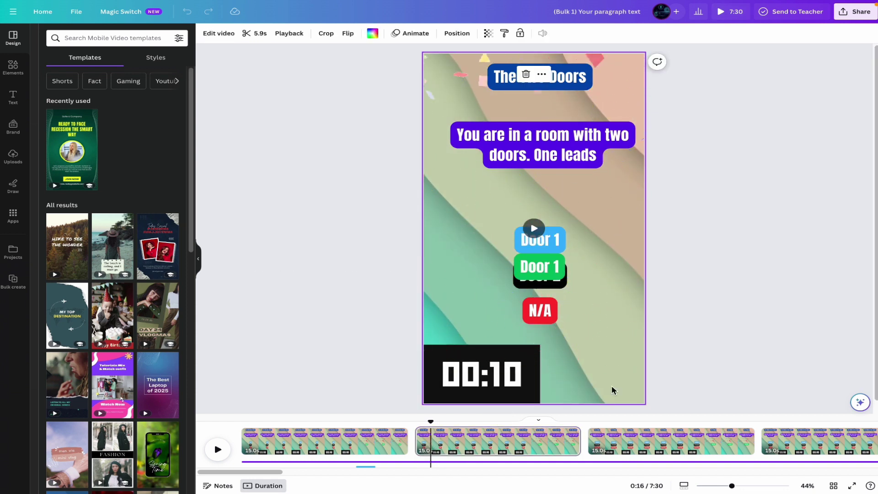
key("Delete")
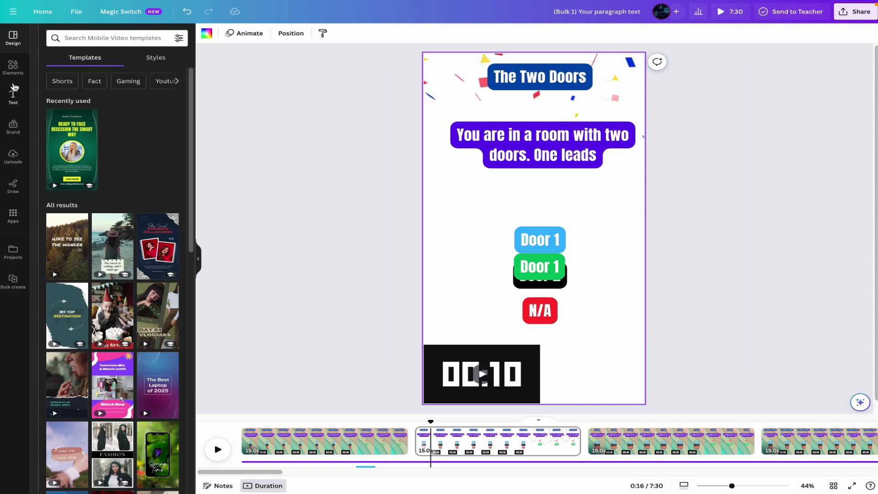
left_click(12, 68)
left_click(73, 38)
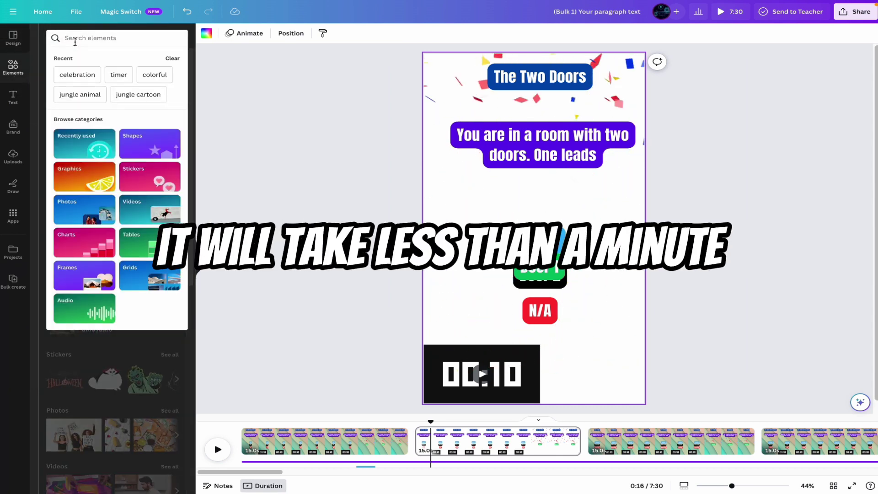
type("colorful")
key("Return")
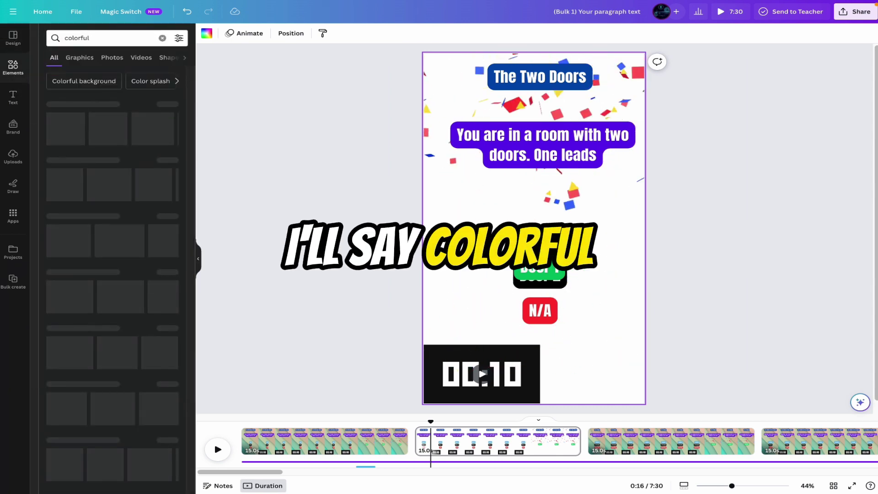
left_click(140, 57)
left_click(78, 151)
right_click(490, 205)
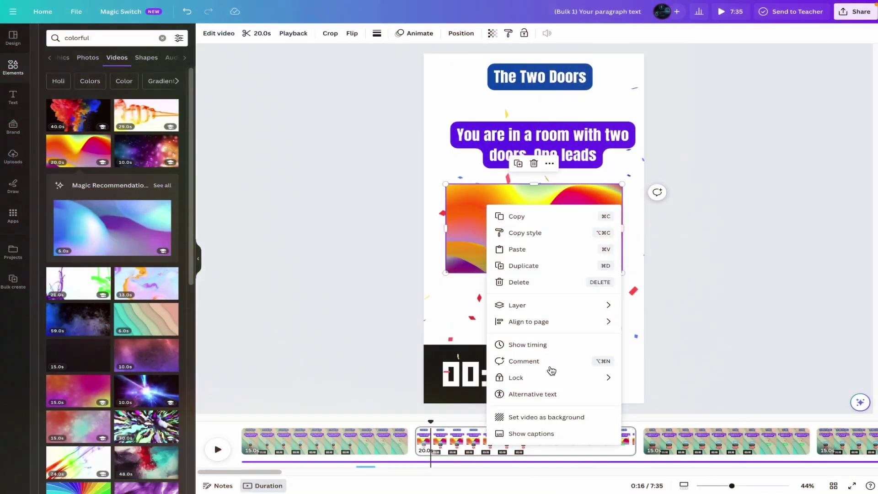
left_click(541, 415)
Step: Adjust the galaxy video on The Bridge page, then preview the design full-screen
left_click(693, 435)
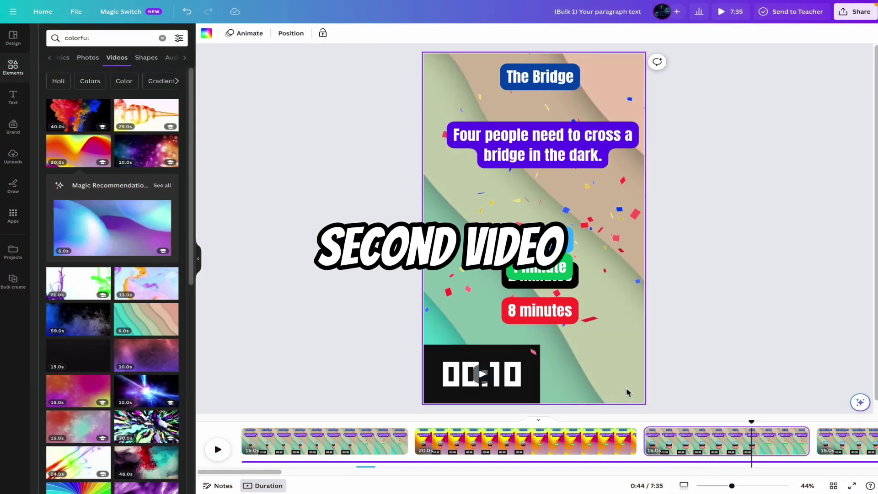
right_click(585, 228)
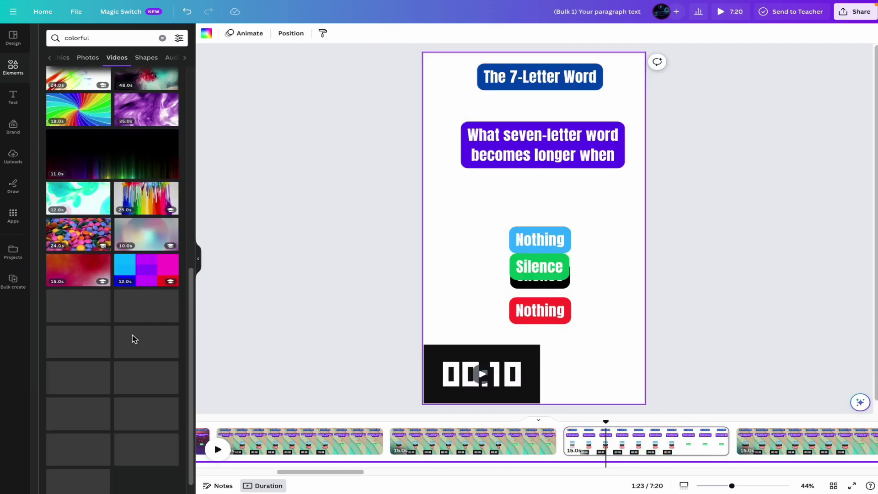
right_click(605, 235)
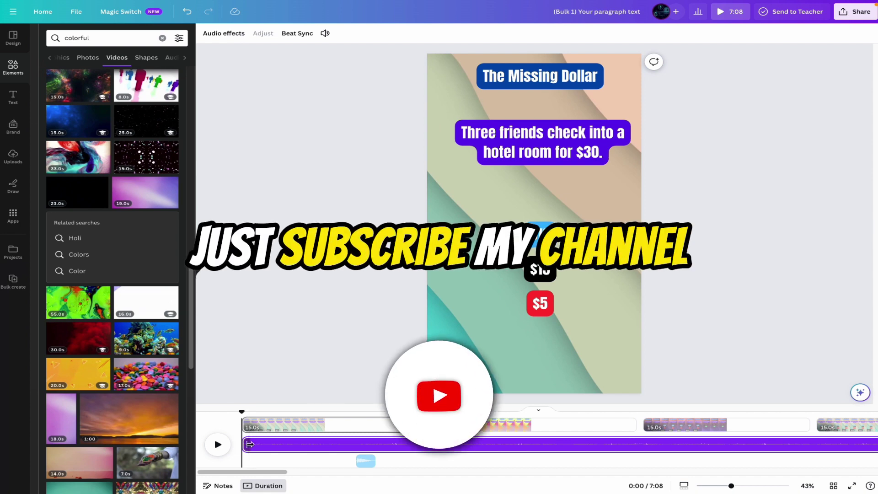
left_click(220, 446)
key("ctrl+alt+p")
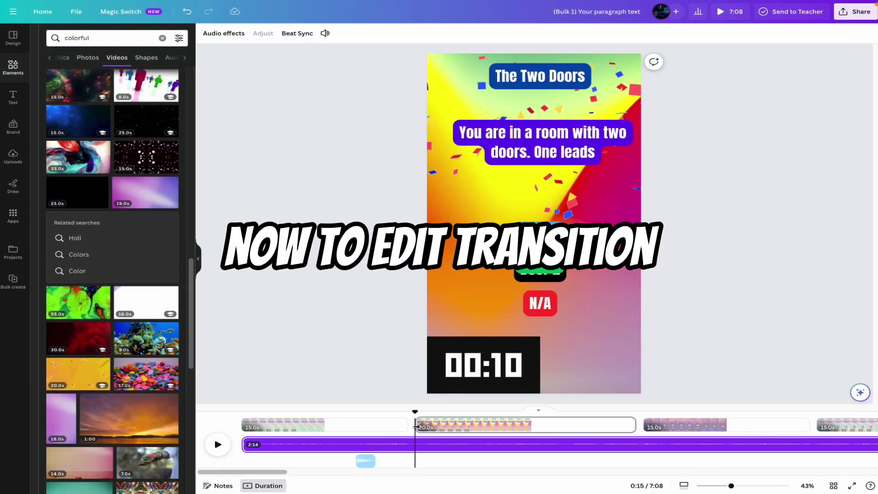
Step: Apply a 0.5-second Flow transition between all pages, shortening the video to 6:55
left_click(417, 432)
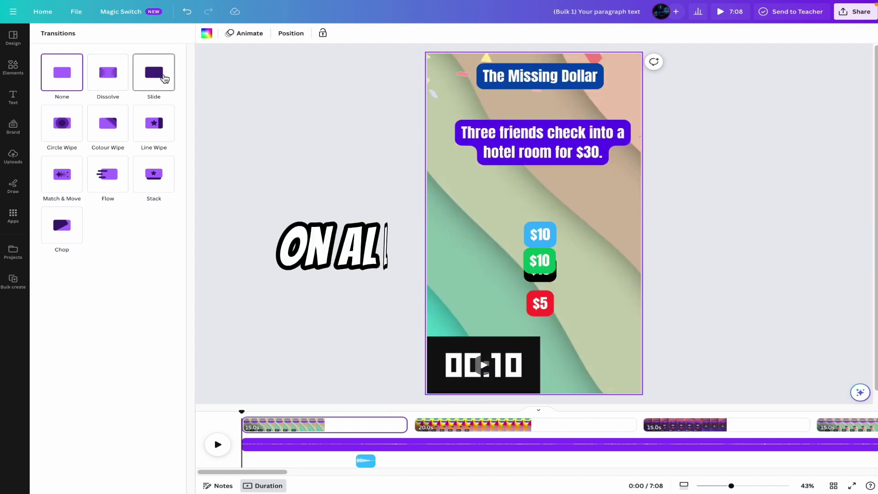
left_click(162, 80)
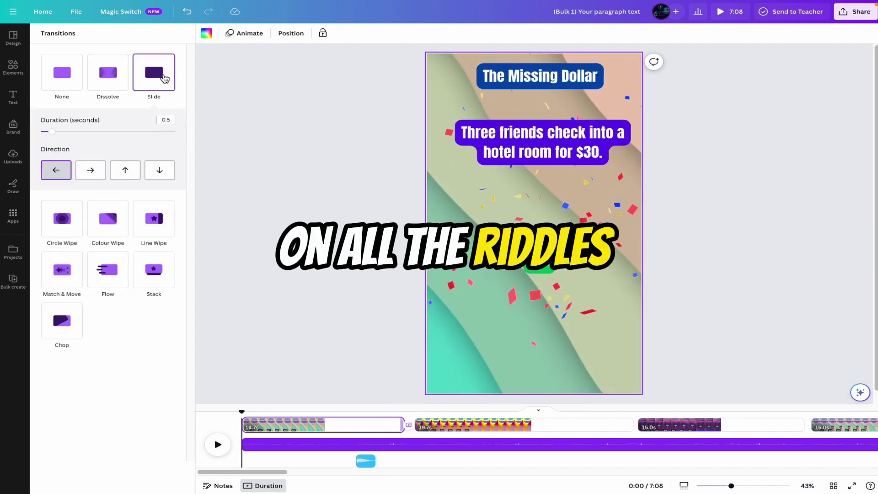
left_click(107, 271)
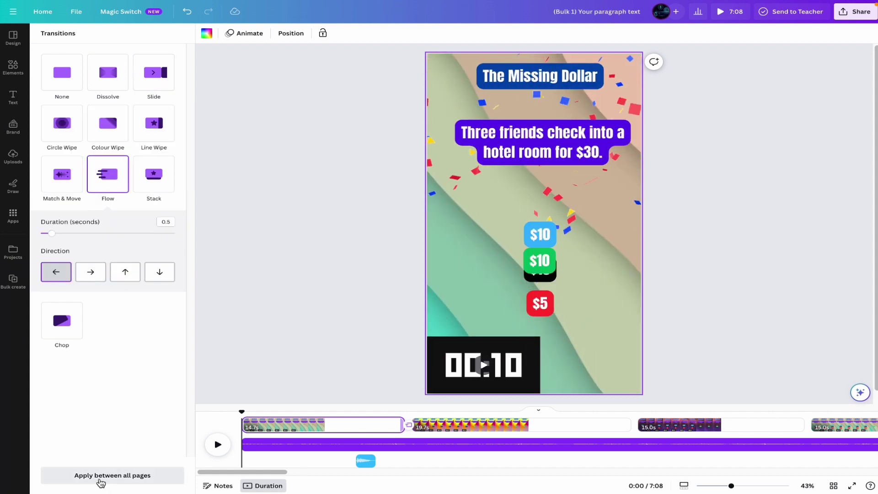
left_click(101, 481)
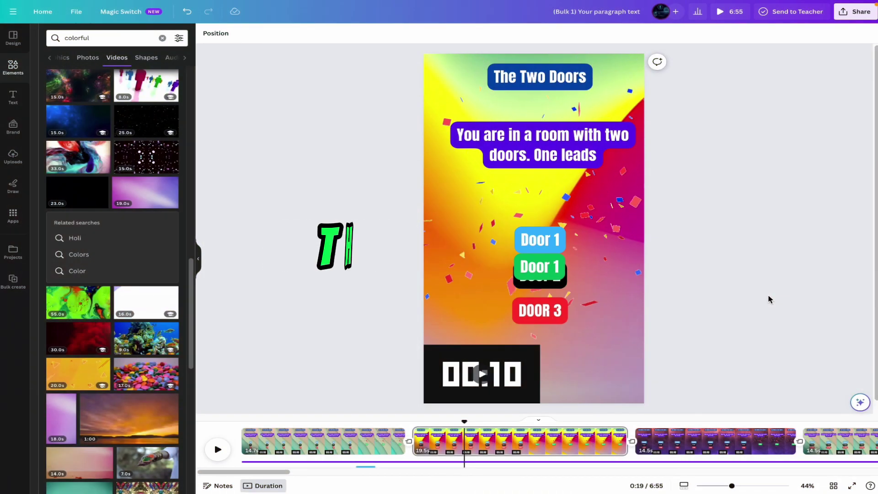
Step: Download all 28 pages as a 1080p MP4 video
left_click(859, 14)
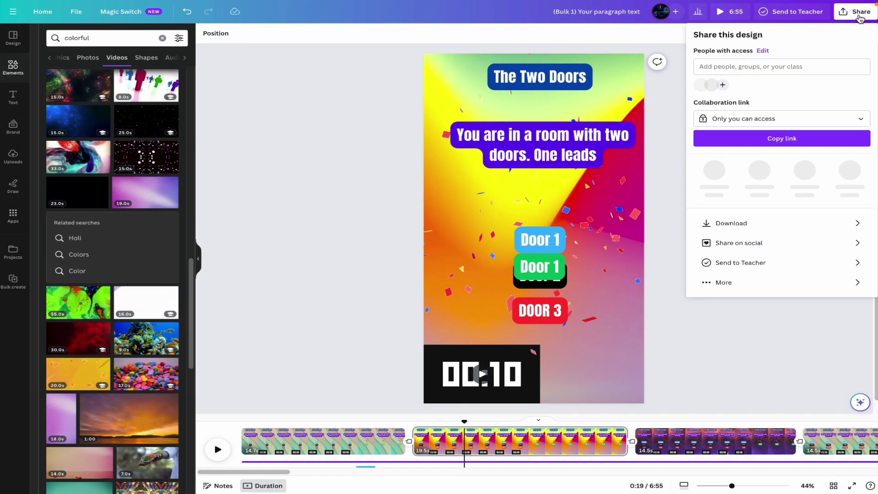
left_click(759, 222)
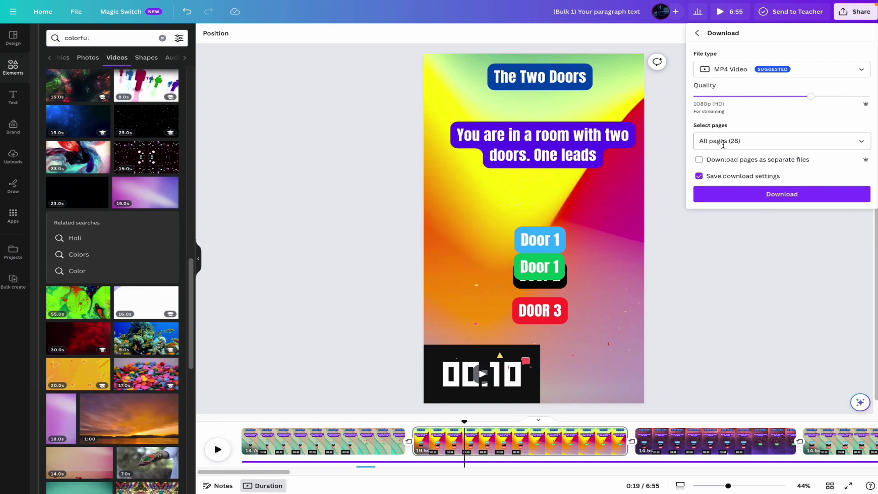
left_click(757, 195)
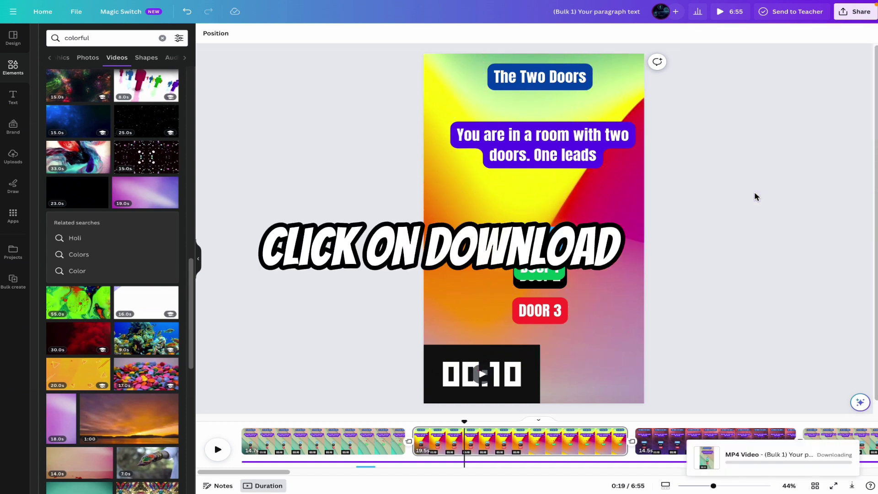